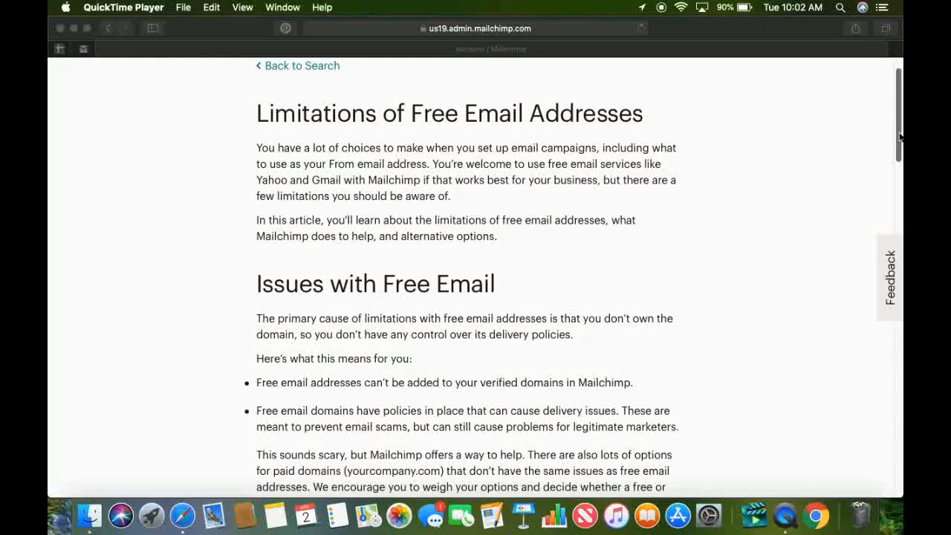
Read the help article on the limitations of free email addresses, including how Mailchimp changes the From address, and close it.
drag(900, 135, 899, 143)
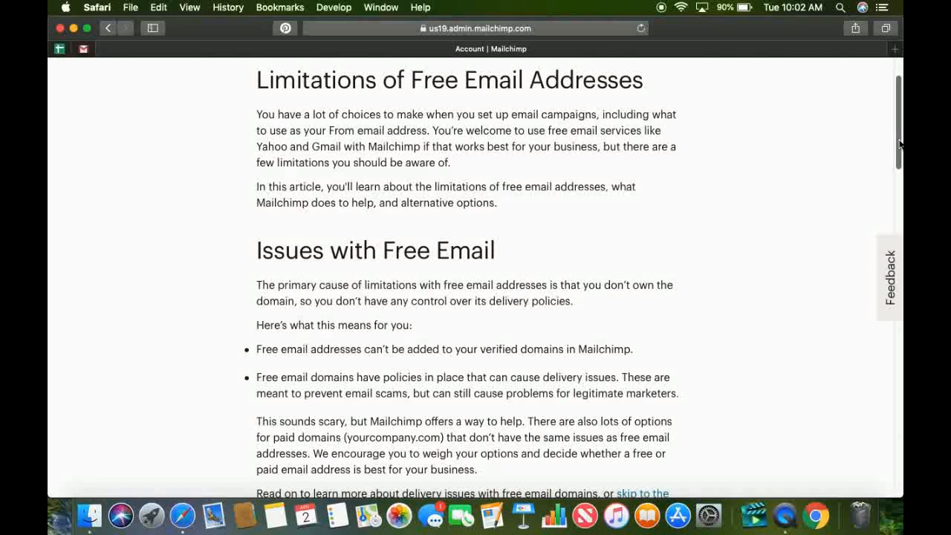
scroll(900, 143, up, 1)
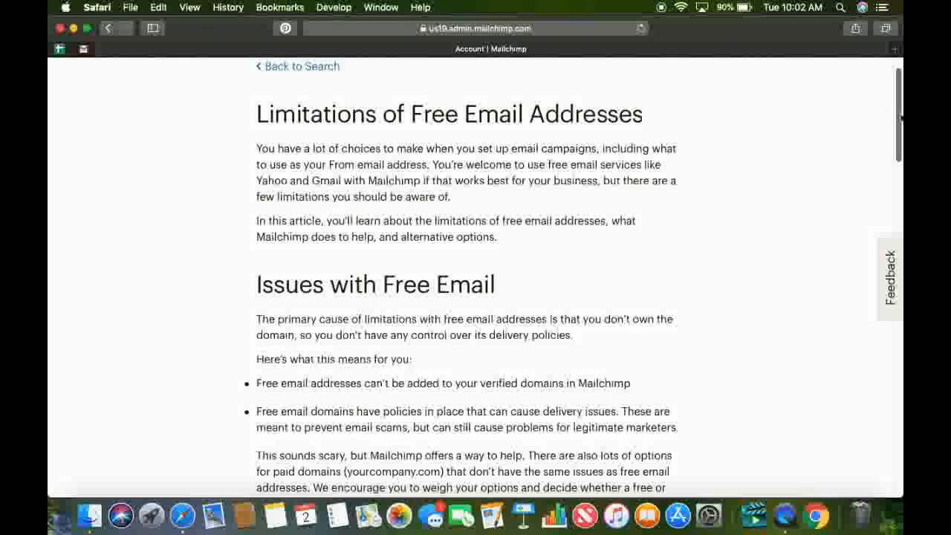
scroll(900, 118, up, 1)
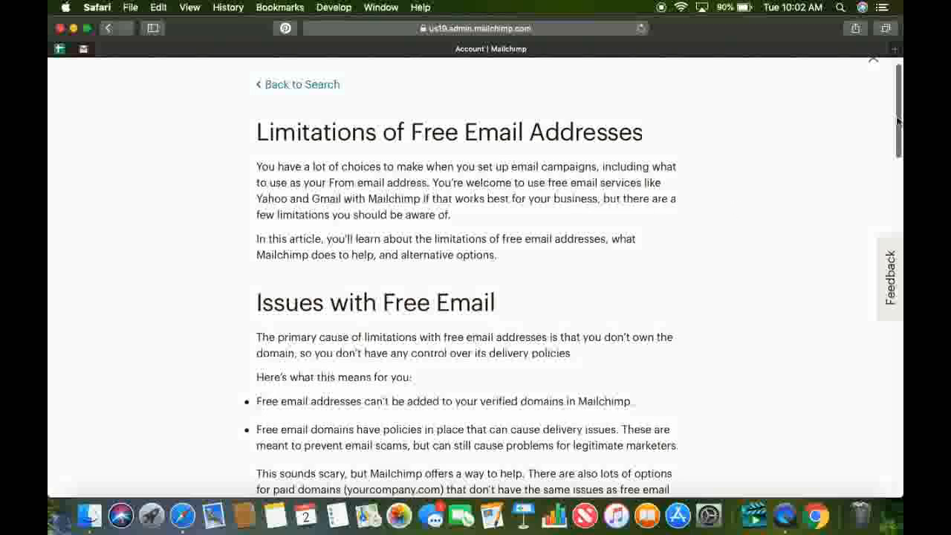
drag(898, 121, 859, 384)
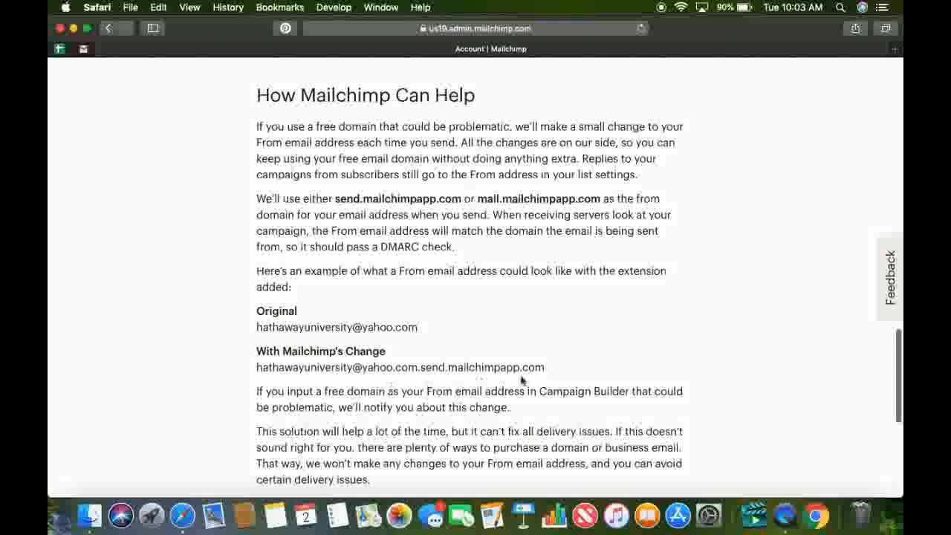
drag(899, 376, 899, 400)
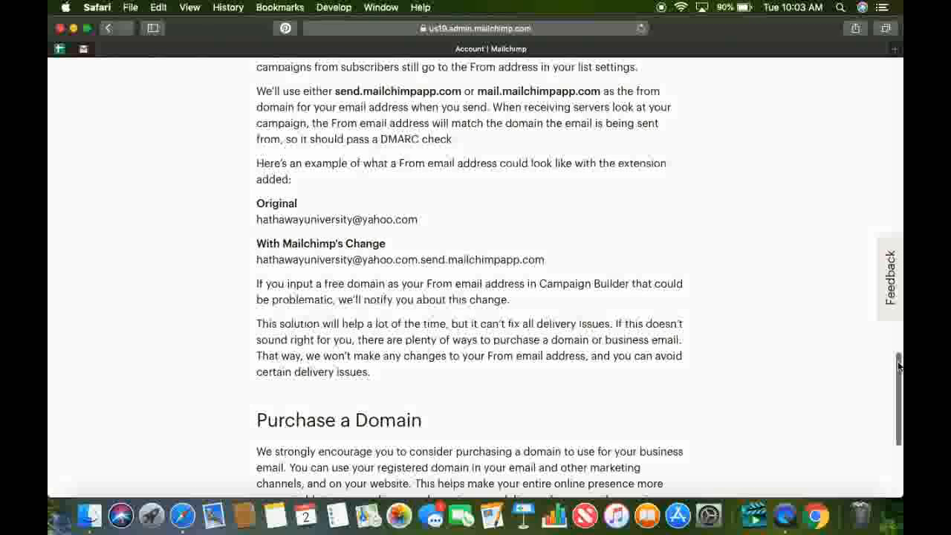
drag(899, 366, 839, 325)
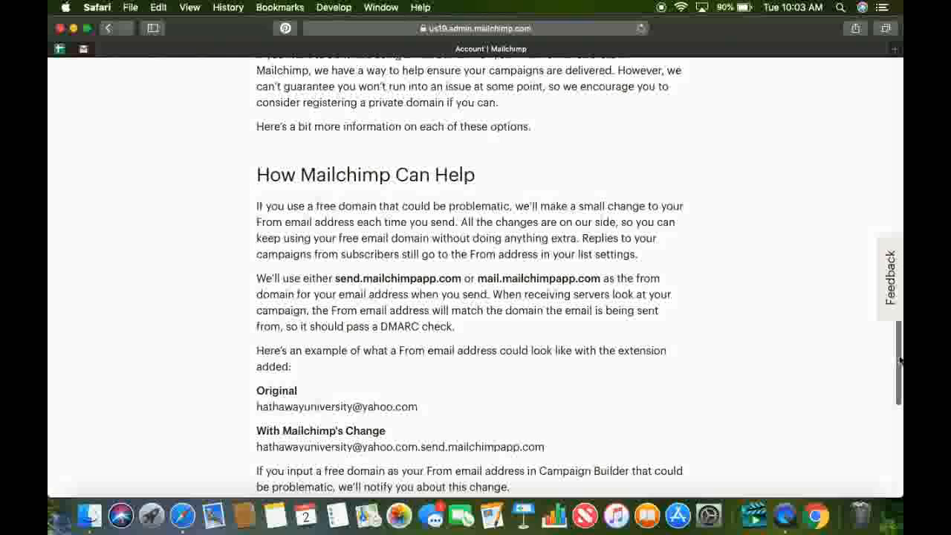
drag(898, 360, 899, 98)
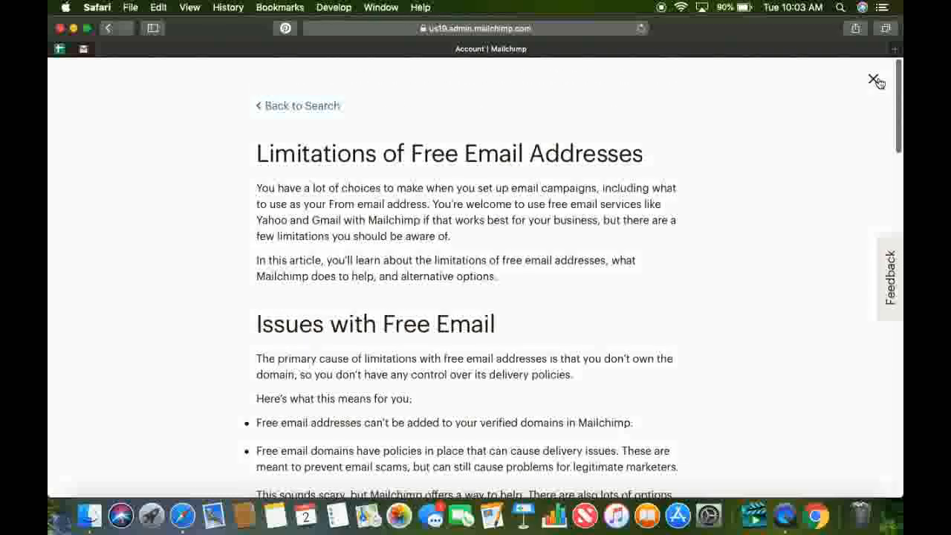
click(874, 80)
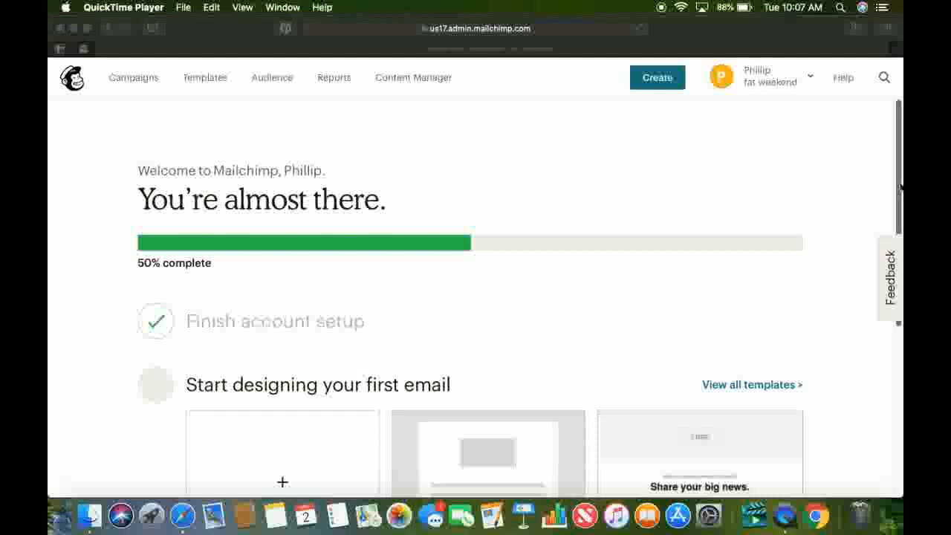
Look over the dashboard's setup steps, and open the Audience overview to check which audiences can be selected as current.
drag(899, 188, 891, 271)
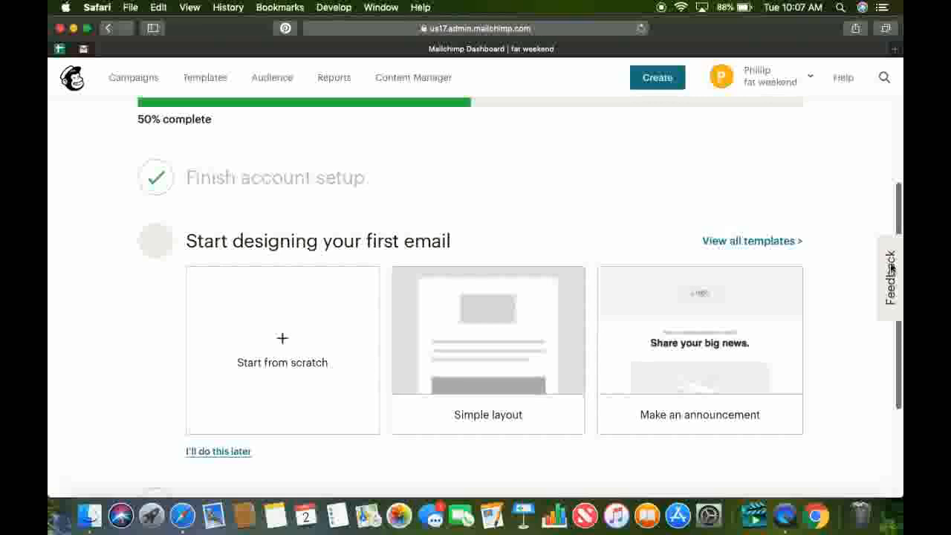
drag(899, 208, 899, 104)
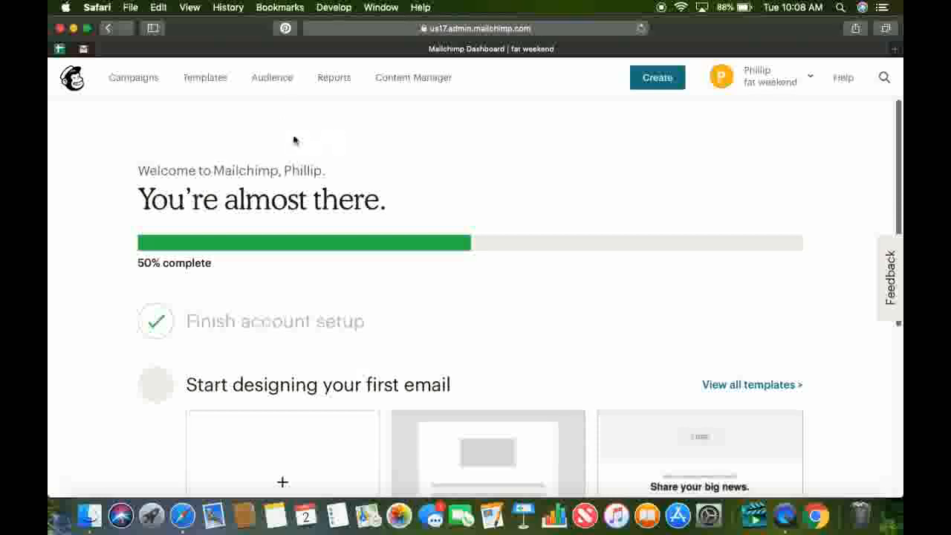
click(294, 77)
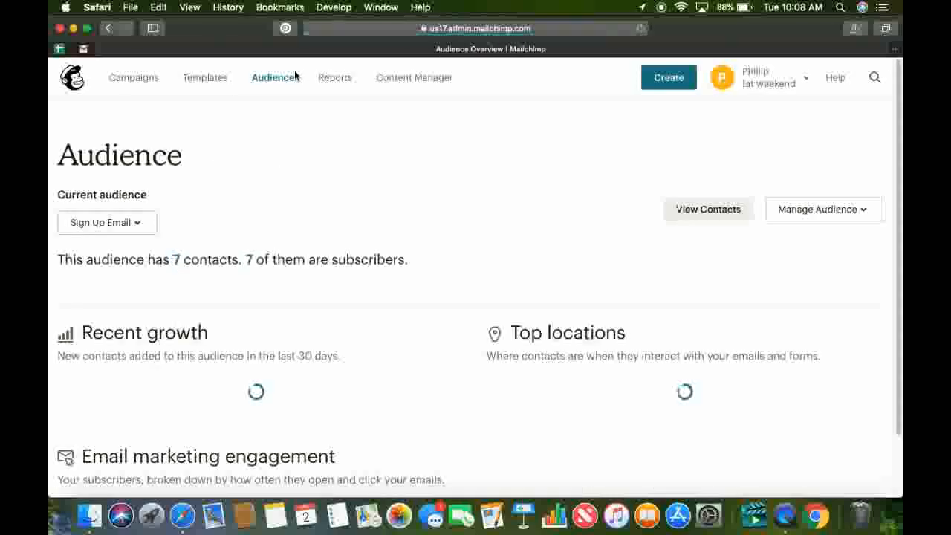
click(117, 224)
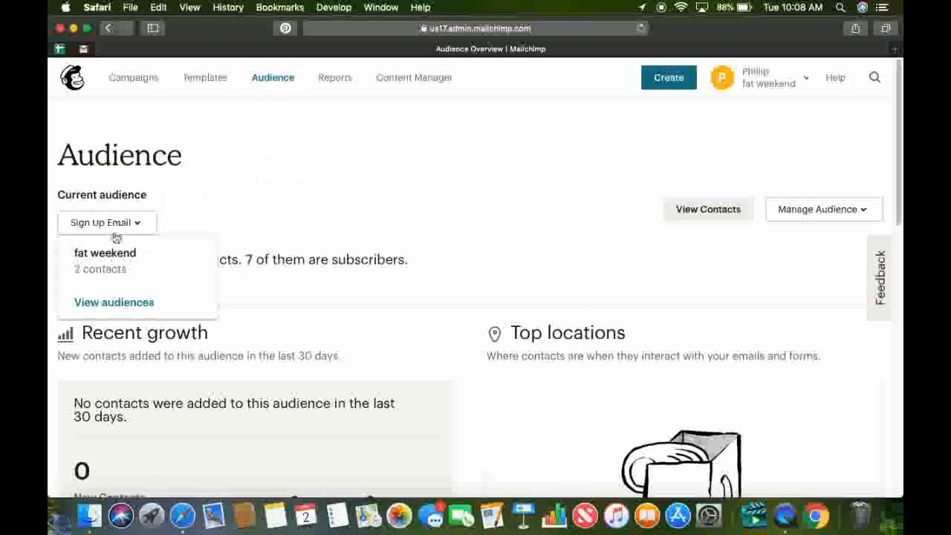
click(194, 184)
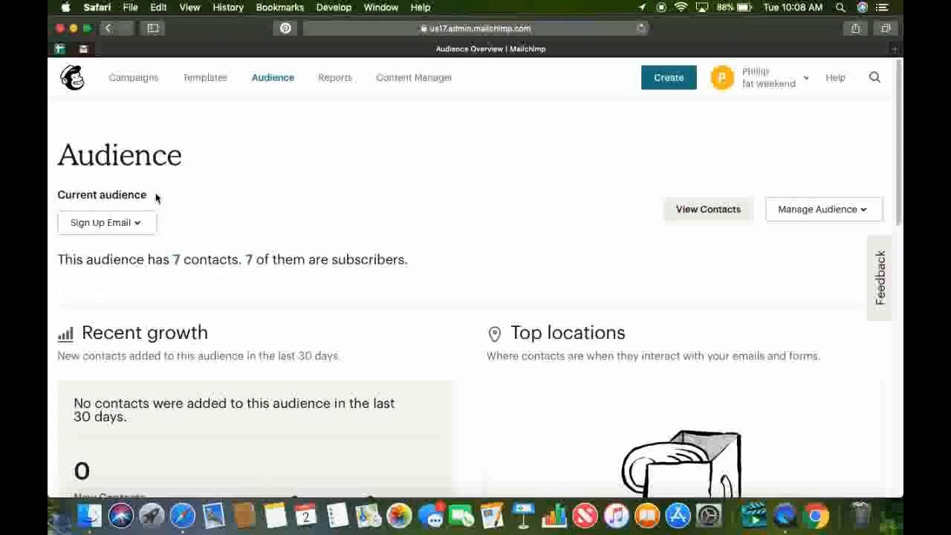
click(127, 221)
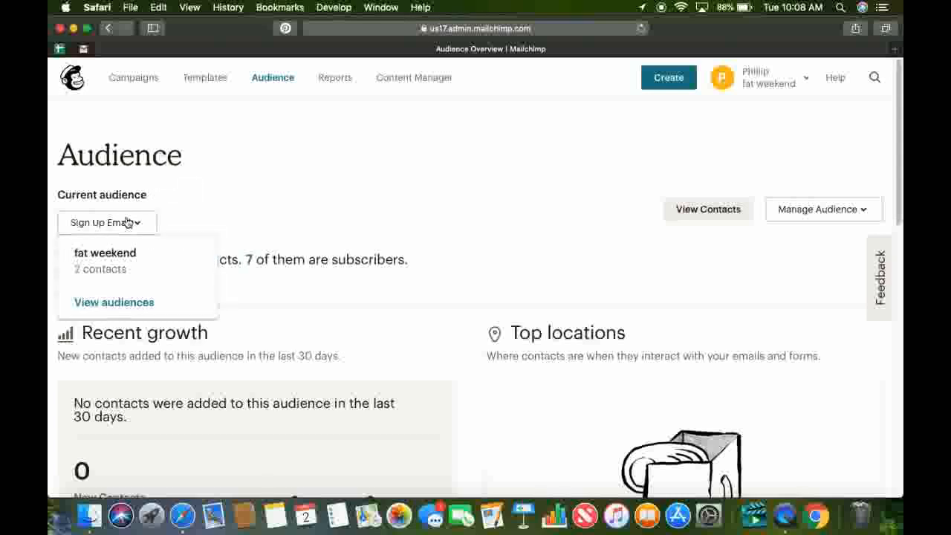
click(254, 172)
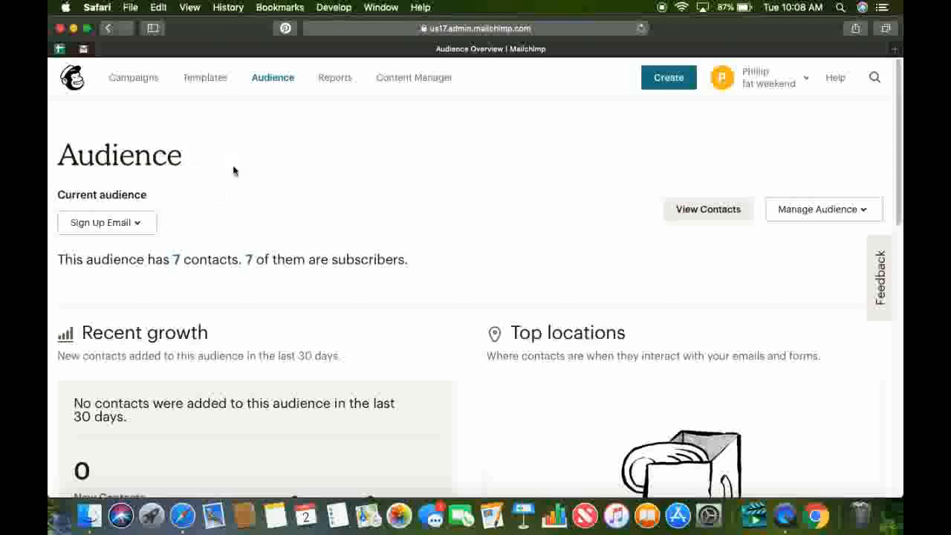
Return to the dashboard and create a regular email campaign named "bbq email".
click(75, 80)
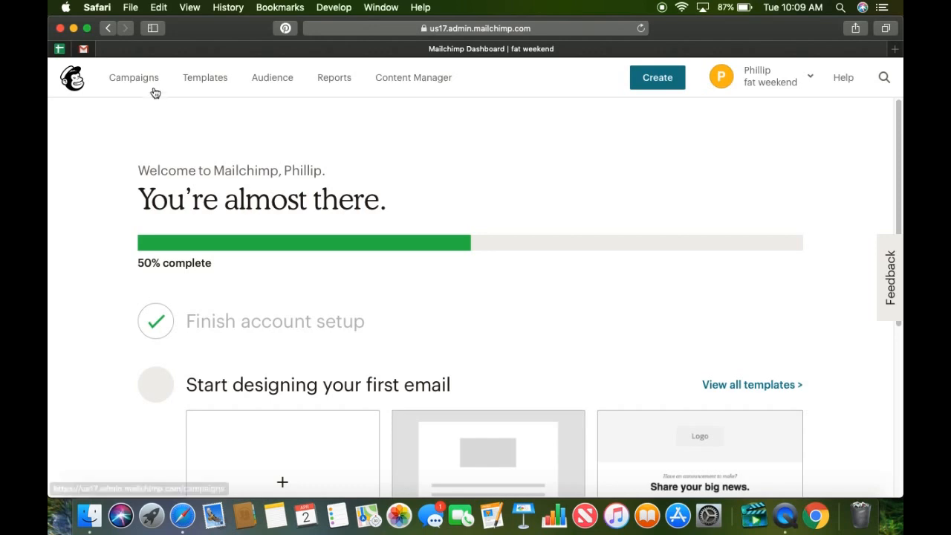
click(648, 90)
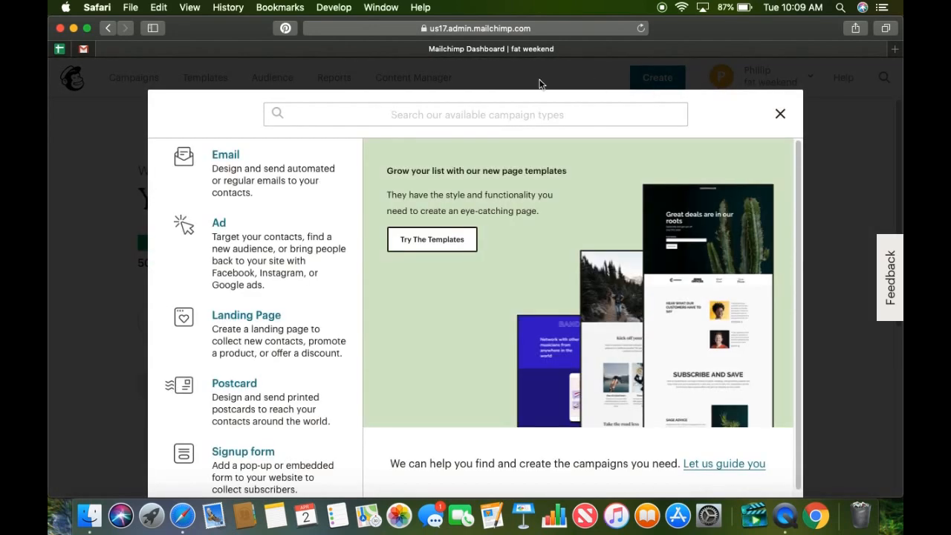
click(222, 156)
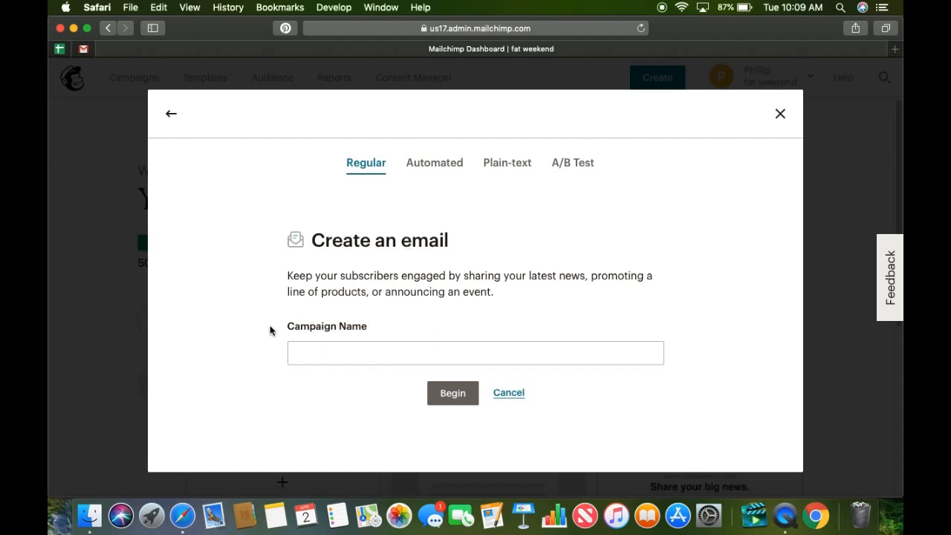
click(425, 363)
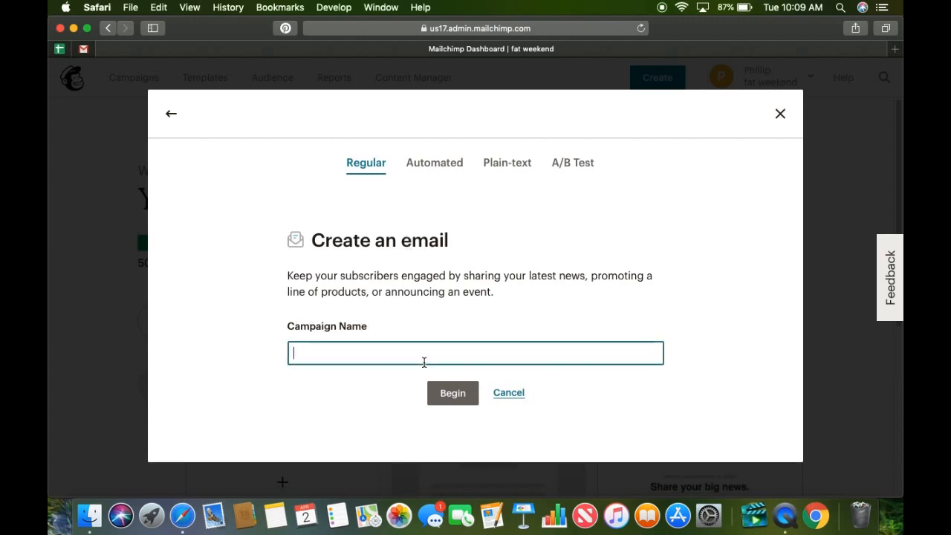
text(bbq email)
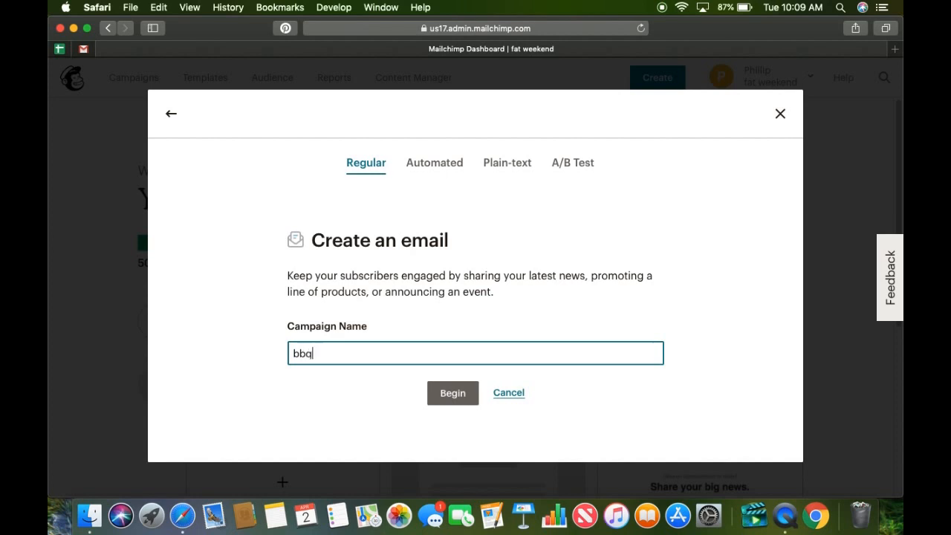
click(452, 393)
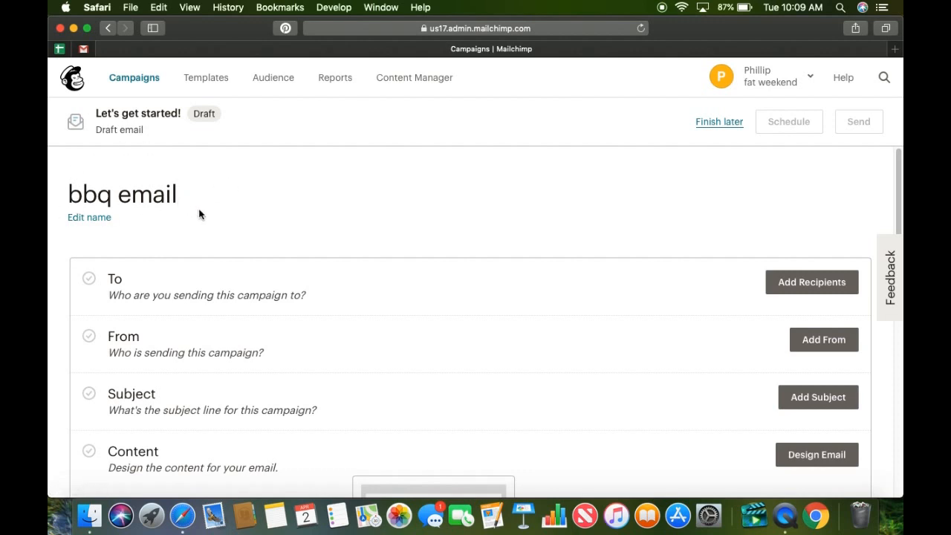
Add the "sign up email" list as the campaign's recipients and save the To section.
click(797, 282)
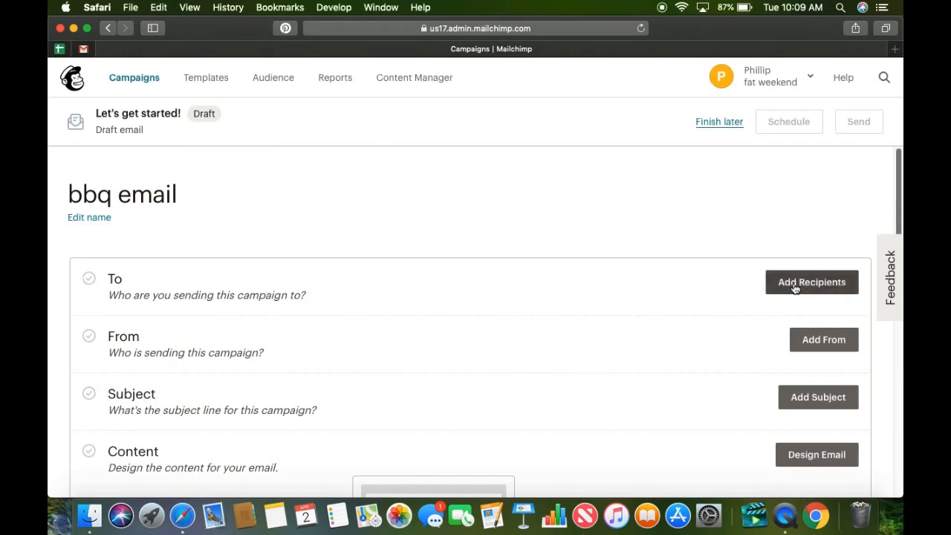
click(795, 284)
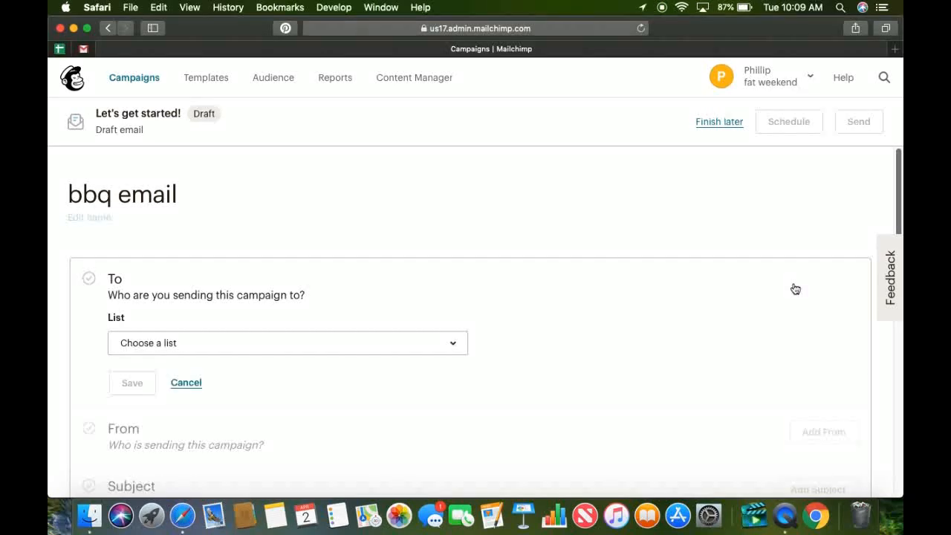
click(427, 349)
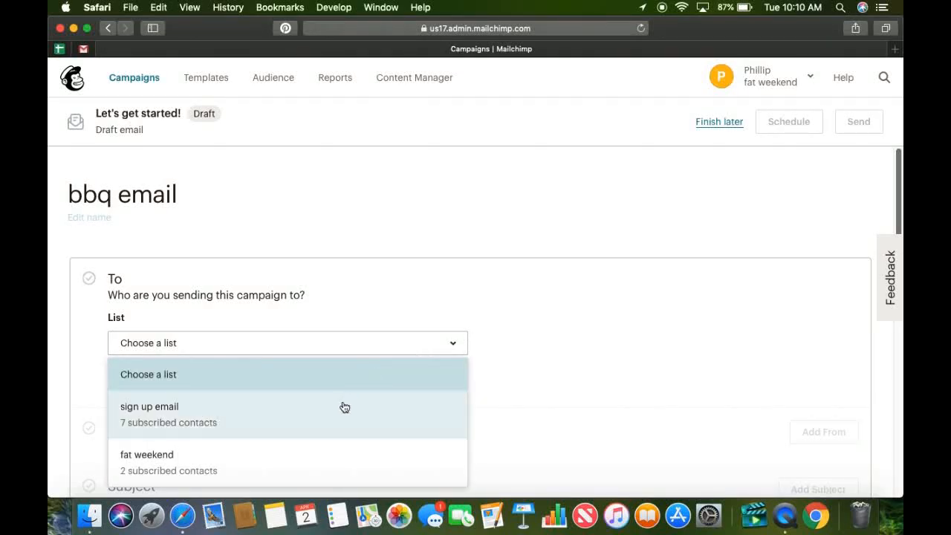
click(271, 428)
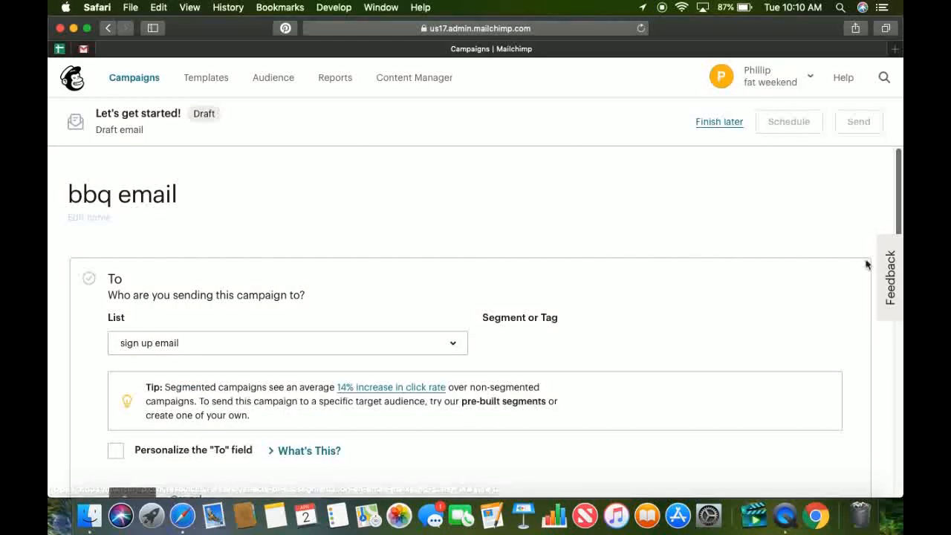
scroll(897, 216, down, 3)
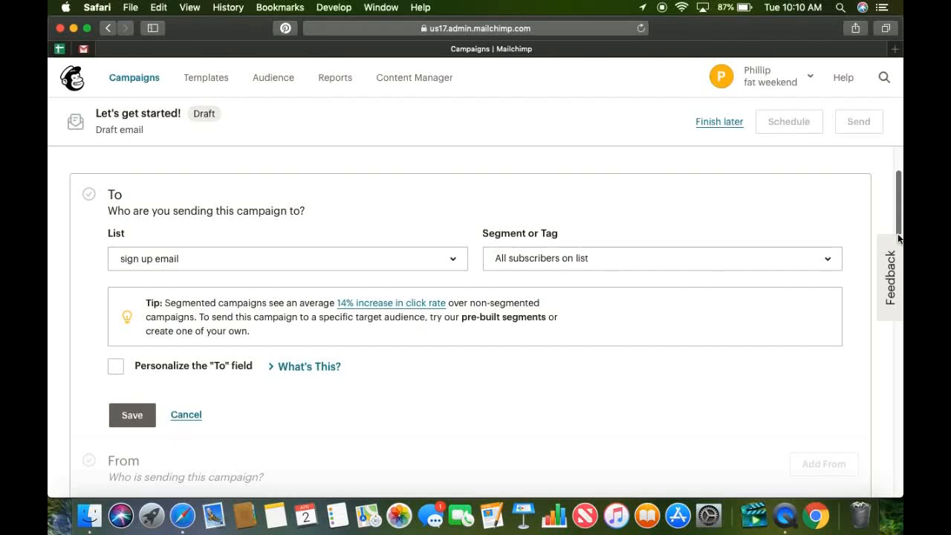
scroll(899, 236, up, 3)
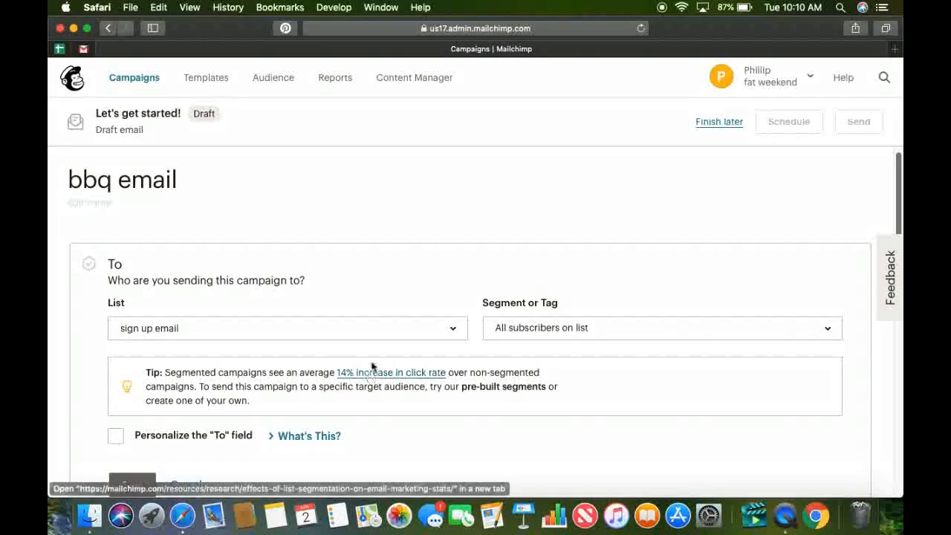
click(373, 328)
click(316, 394)
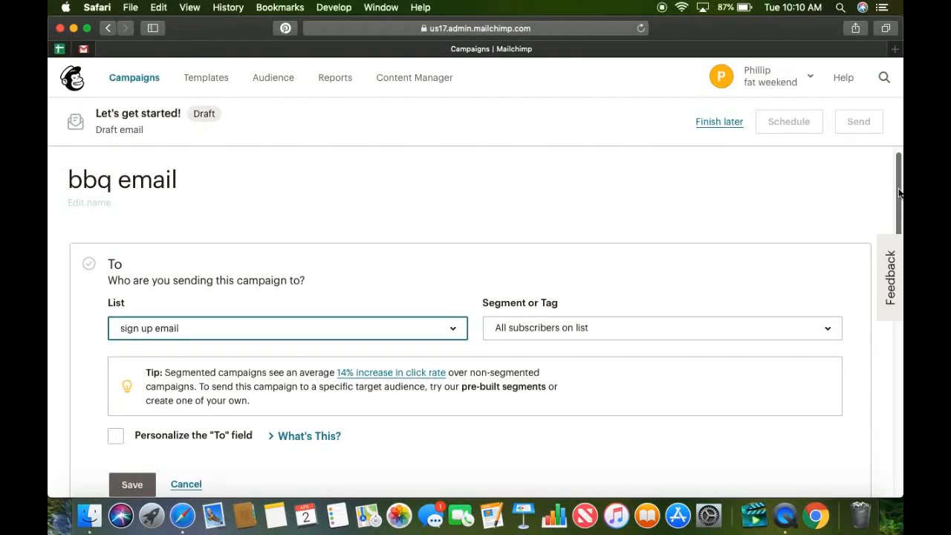
scroll(899, 193, down, 5)
click(129, 353)
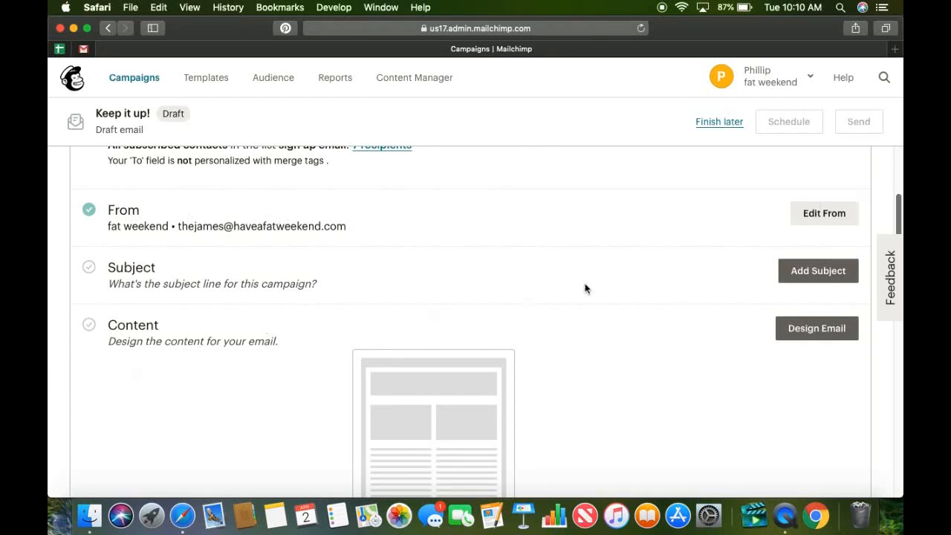
Save "how to bbq well" as the campaign's subject line and open the email content design.
click(806, 280)
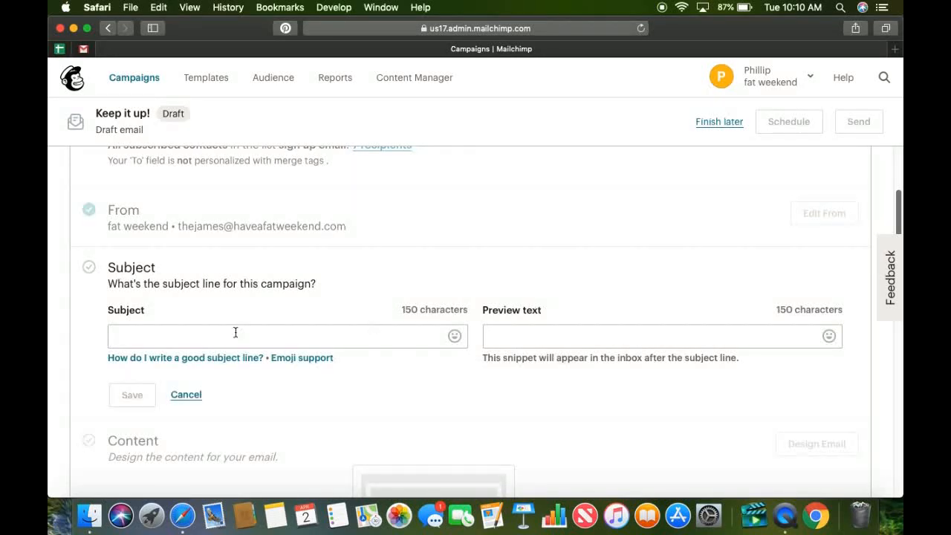
click(209, 334)
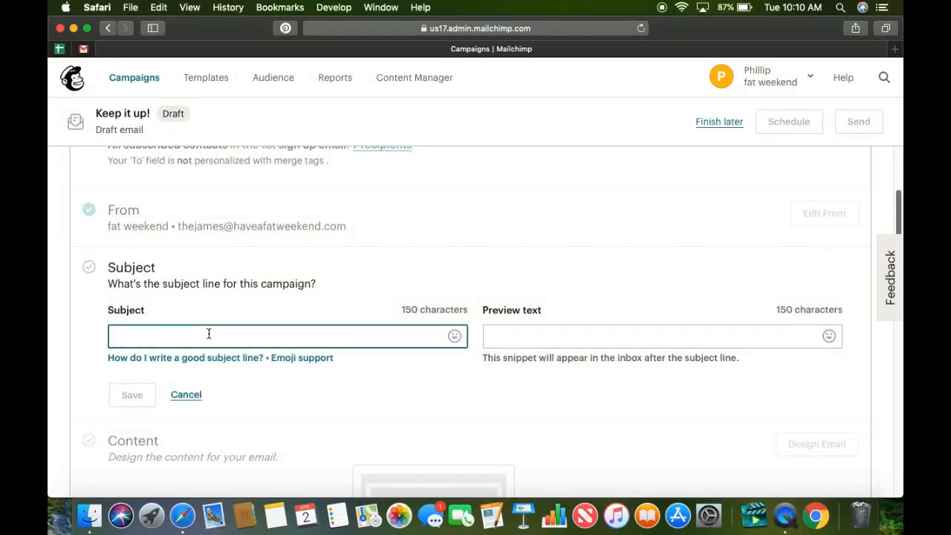
text(how to b)
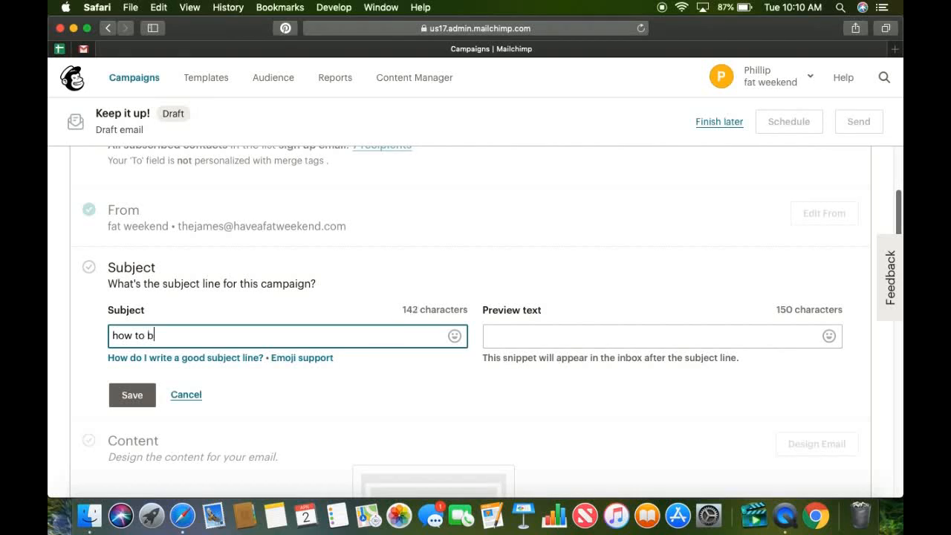
text(bq well)
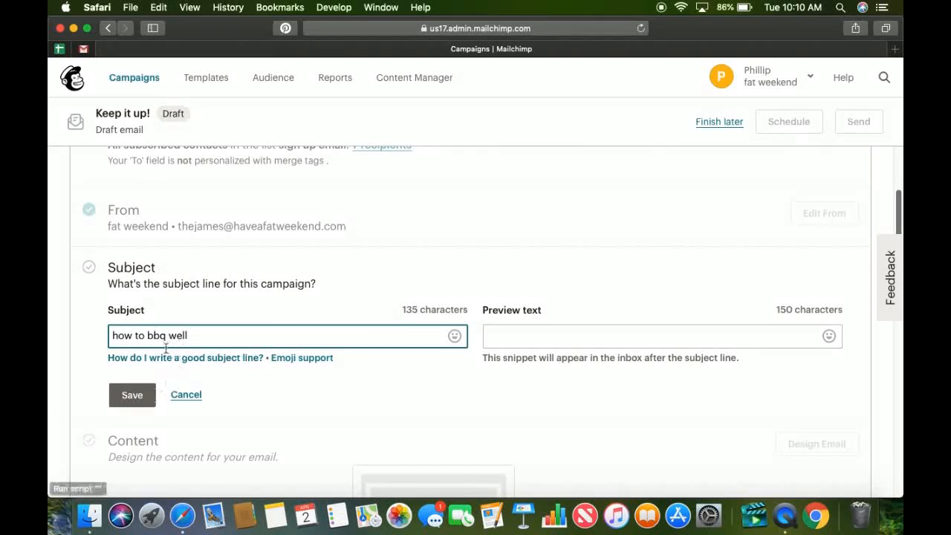
click(129, 401)
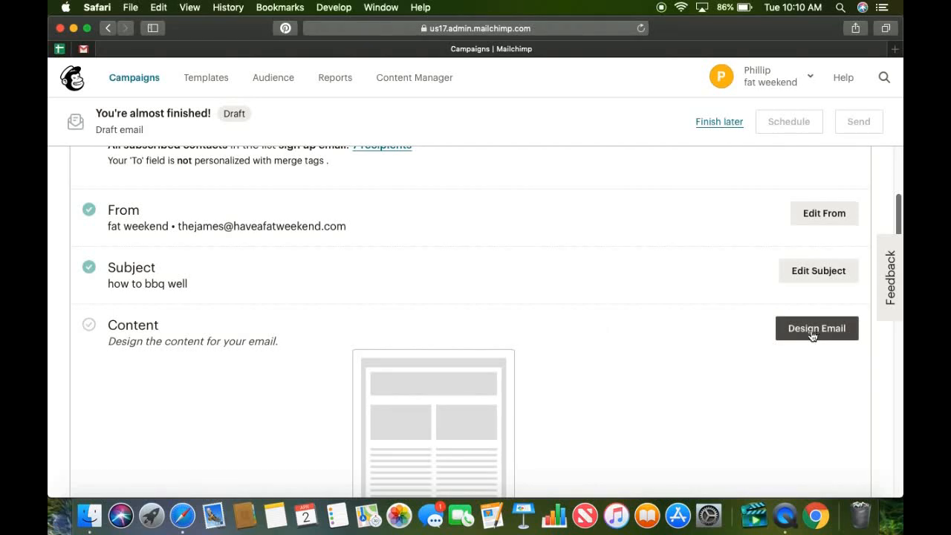
click(840, 330)
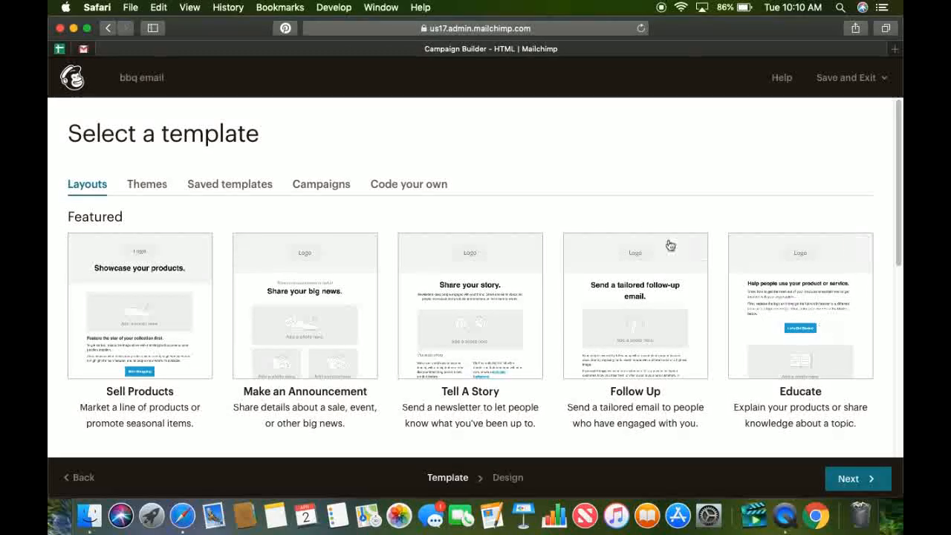
Check the saved templates, choose the Sell Products layout for the campaign and continue to its design.
click(252, 190)
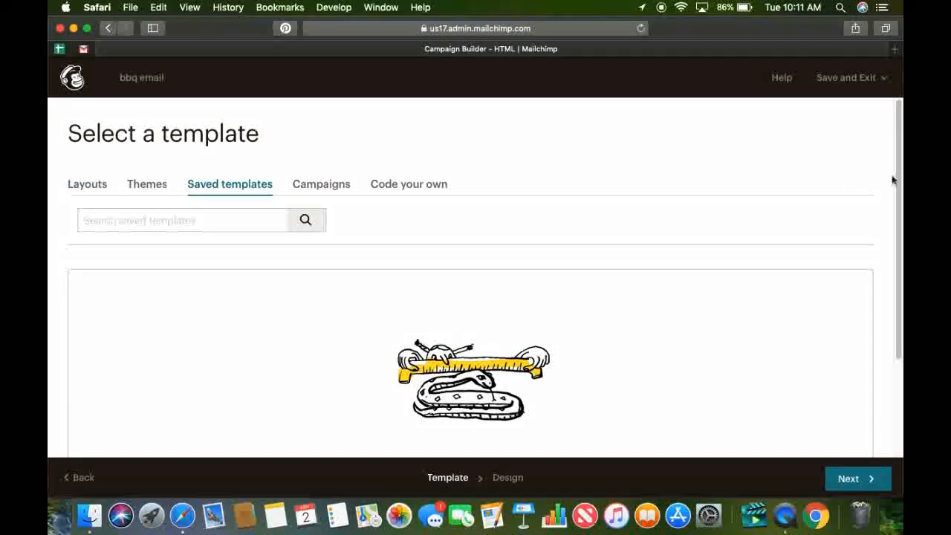
scroll(895, 177, down, 3)
scroll(881, 315, up, 3)
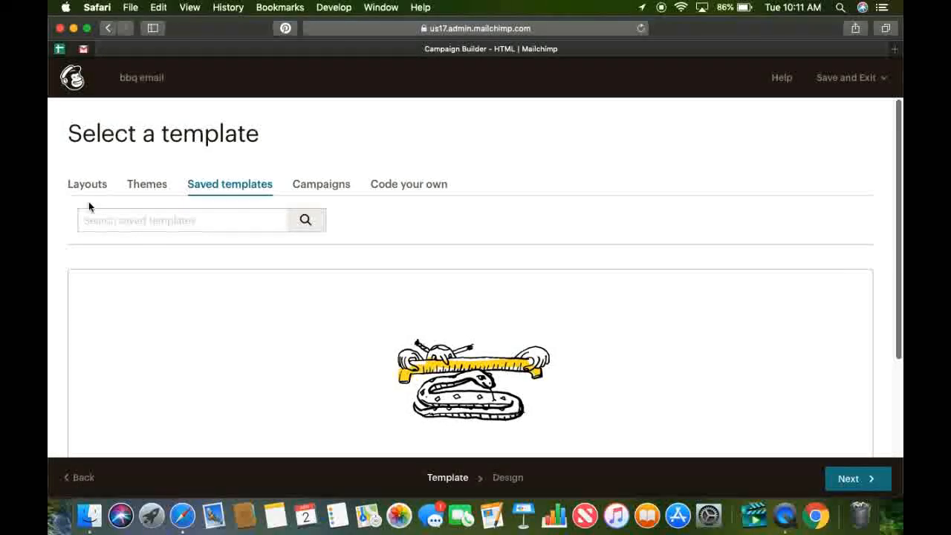
click(71, 189)
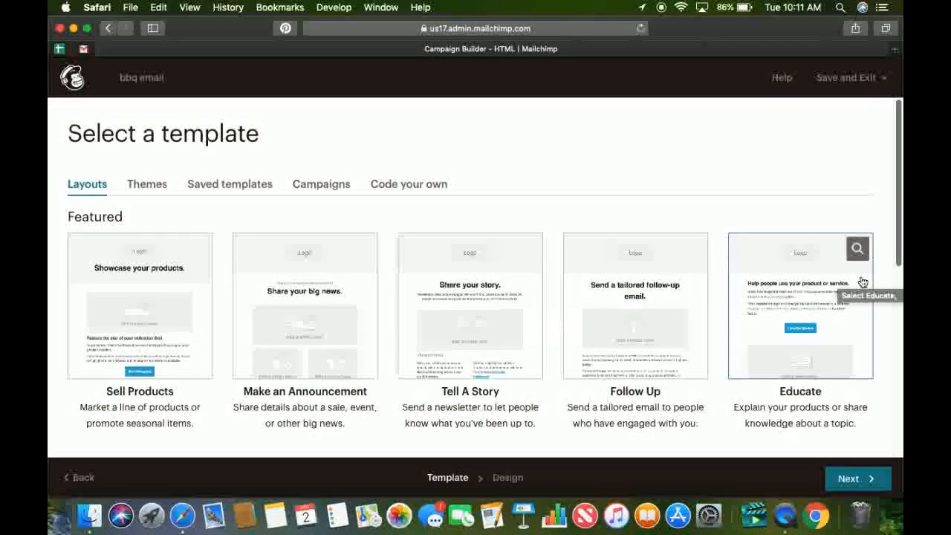
click(106, 349)
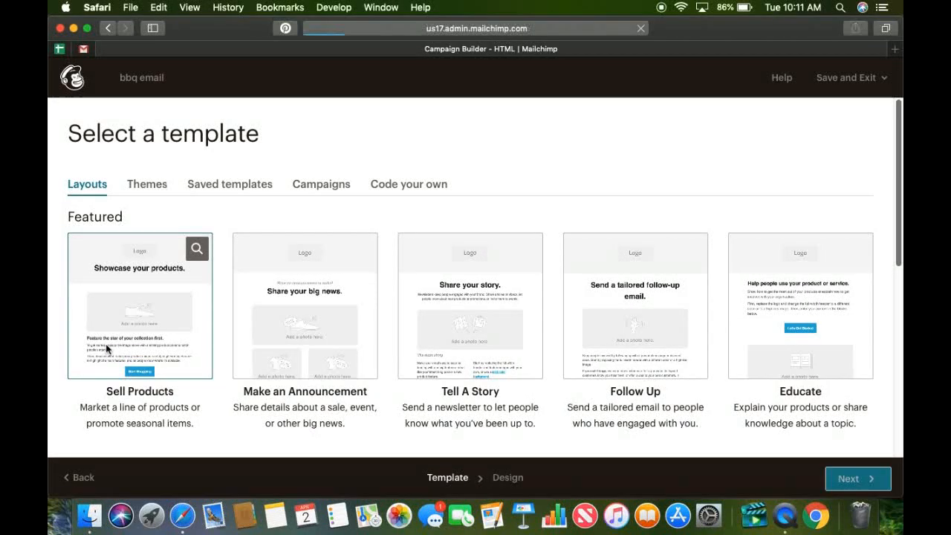
click(851, 479)
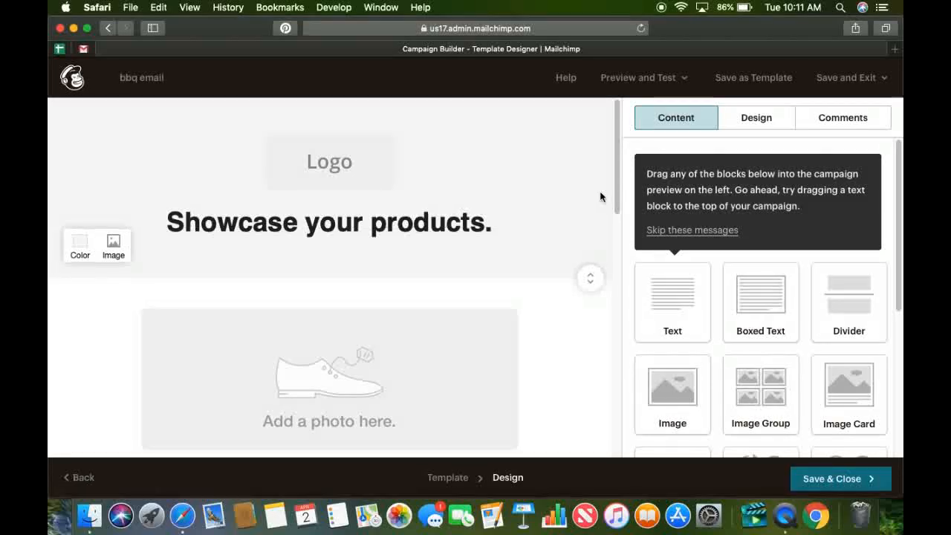
Look at the content settings of the logo, the "Showcase your products." heading and the large photo placeholder.
click(335, 176)
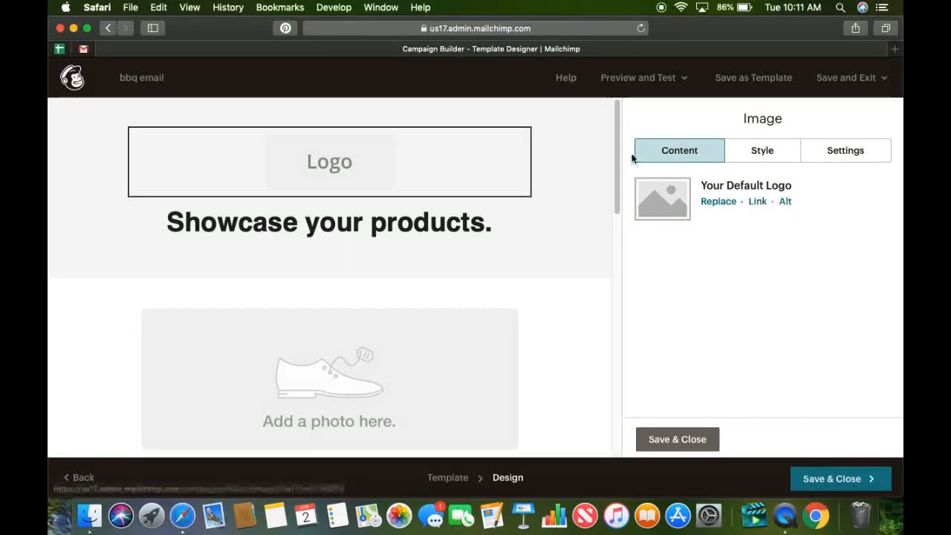
click(407, 248)
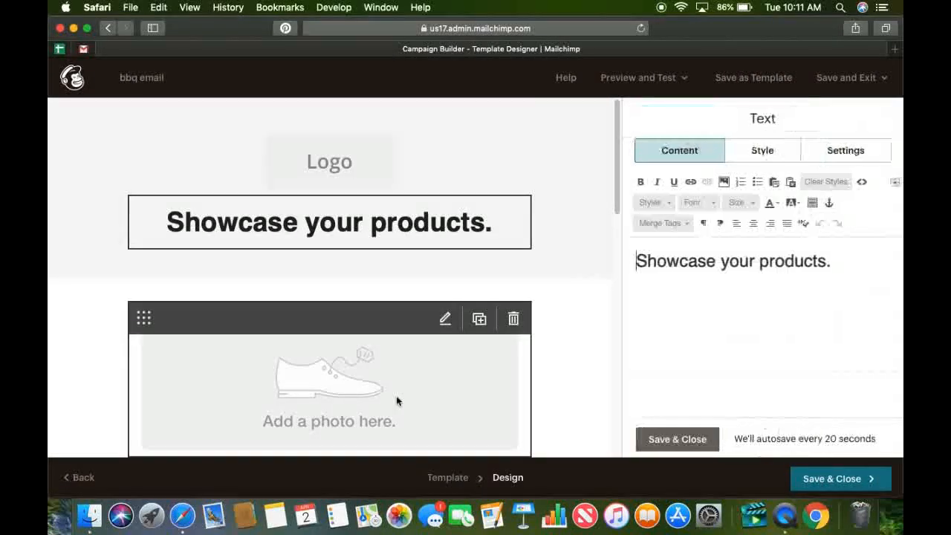
click(396, 395)
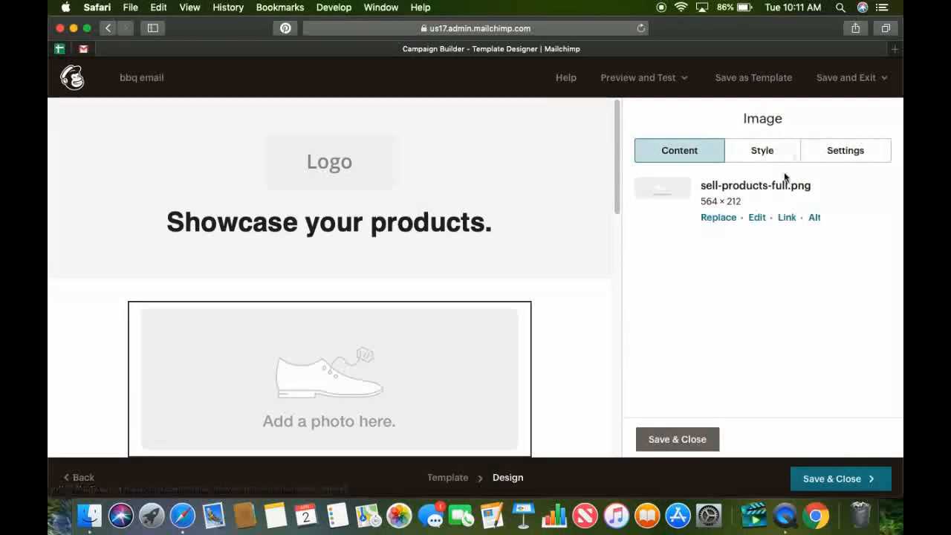
click(429, 188)
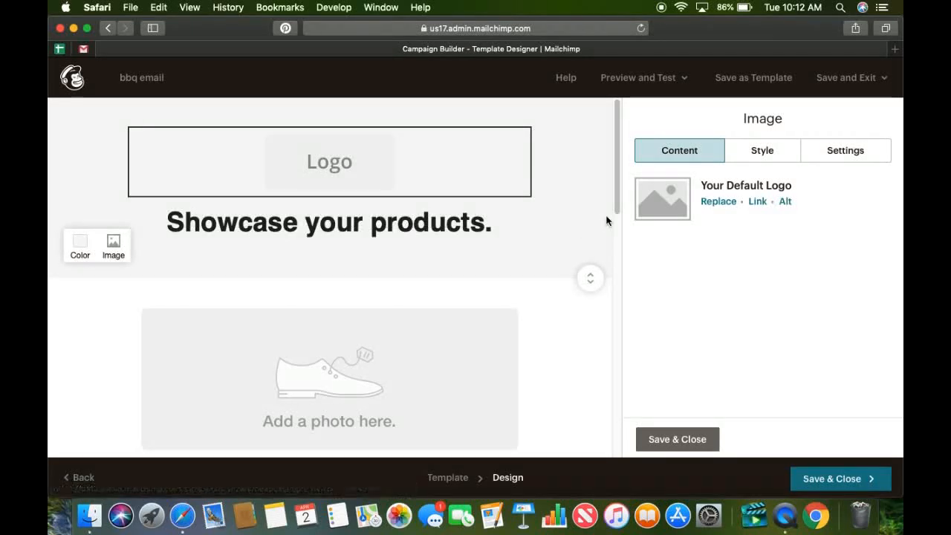
Set the background color of the header section behind the logo to red, #db1c1c.
click(79, 246)
click(143, 296)
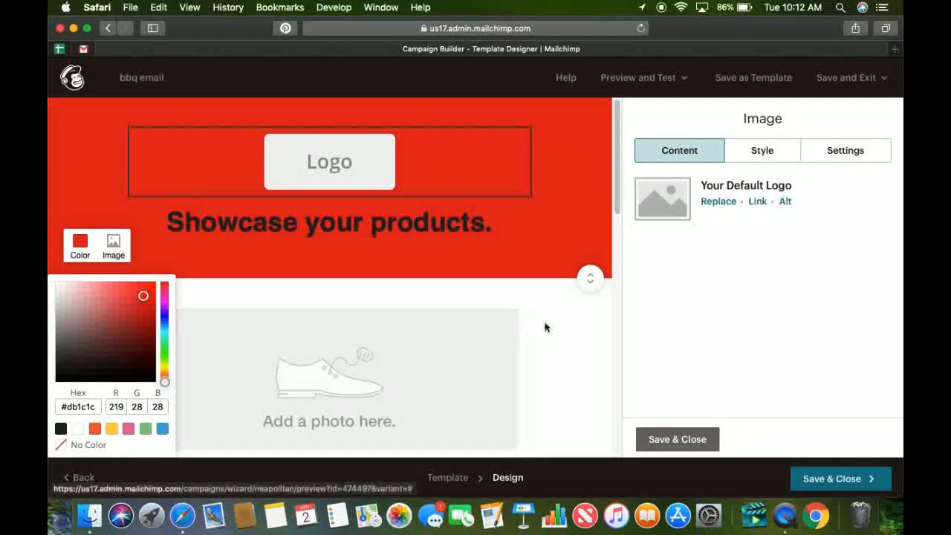
click(570, 321)
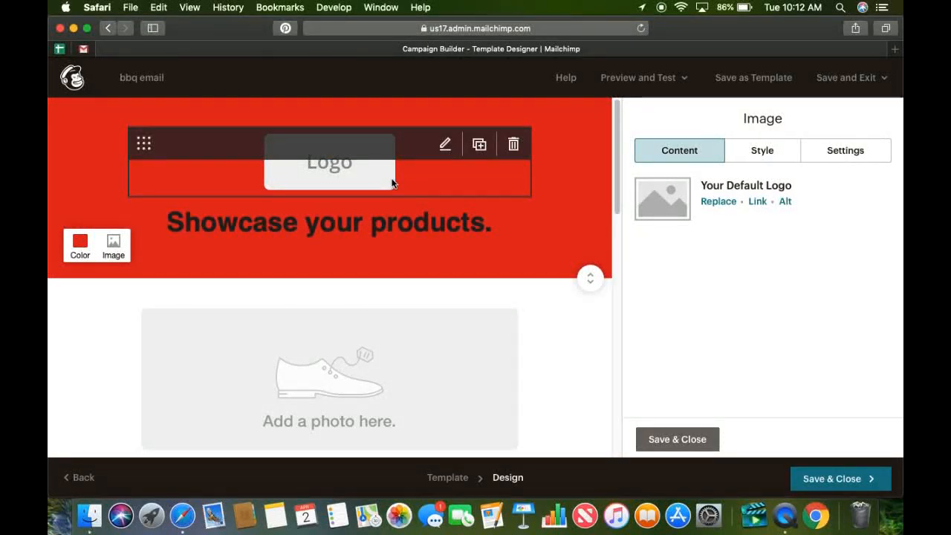
drag(616, 209, 617, 256)
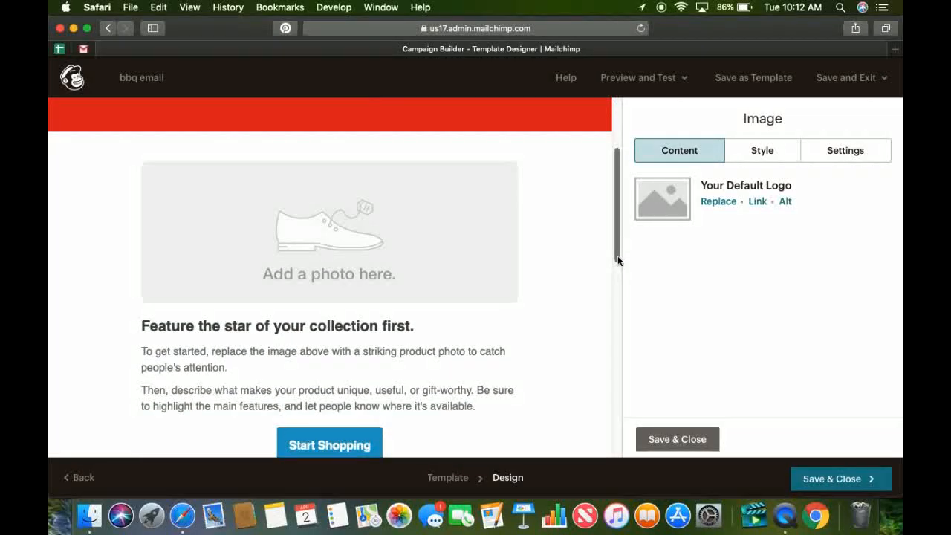
click(395, 252)
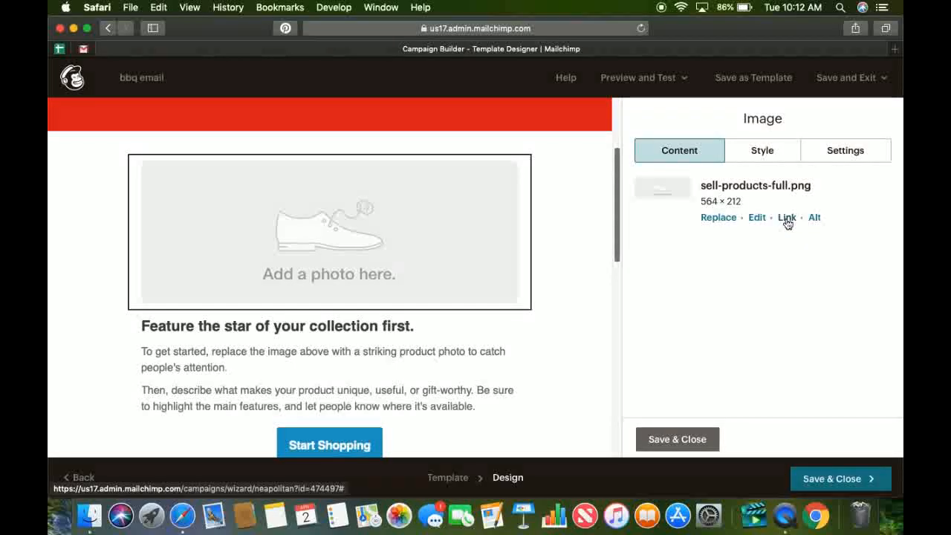
mouse_move(354, 247)
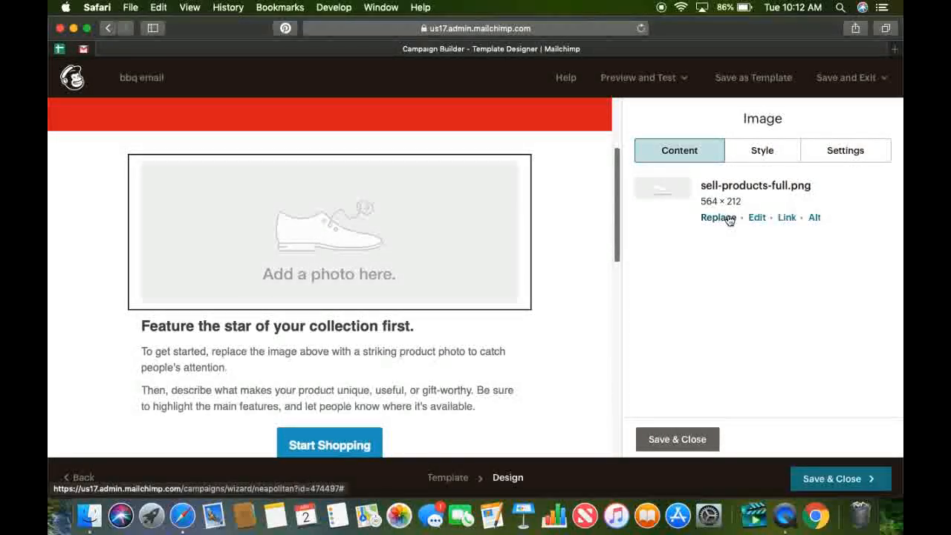
click(783, 220)
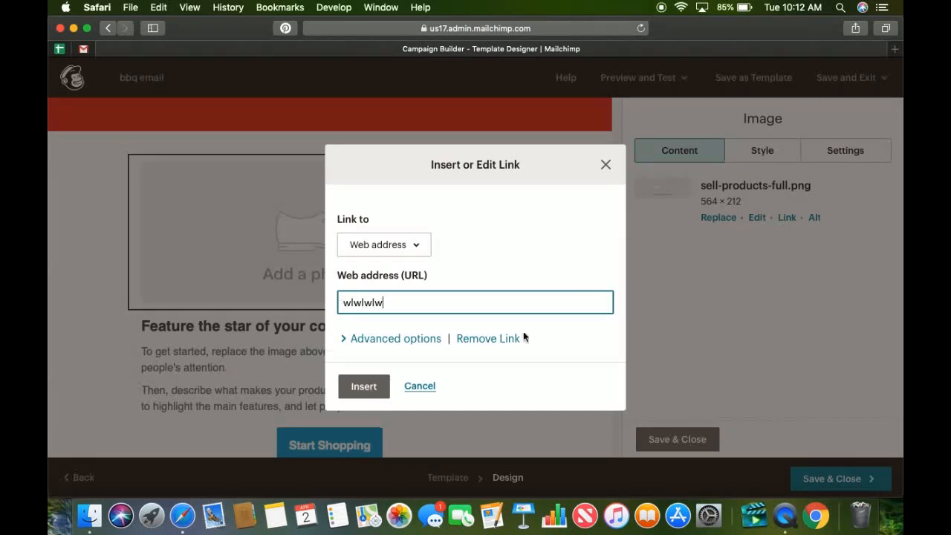
click(605, 171)
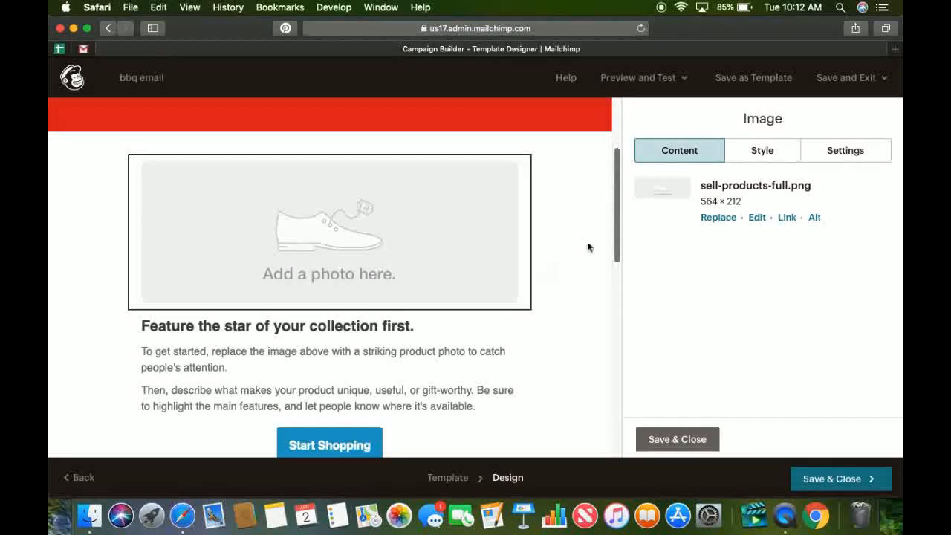
Replace the two paragraphs under the "Feature the star of your collection first." heading with "ya coasters are great".
drag(615, 241, 616, 265)
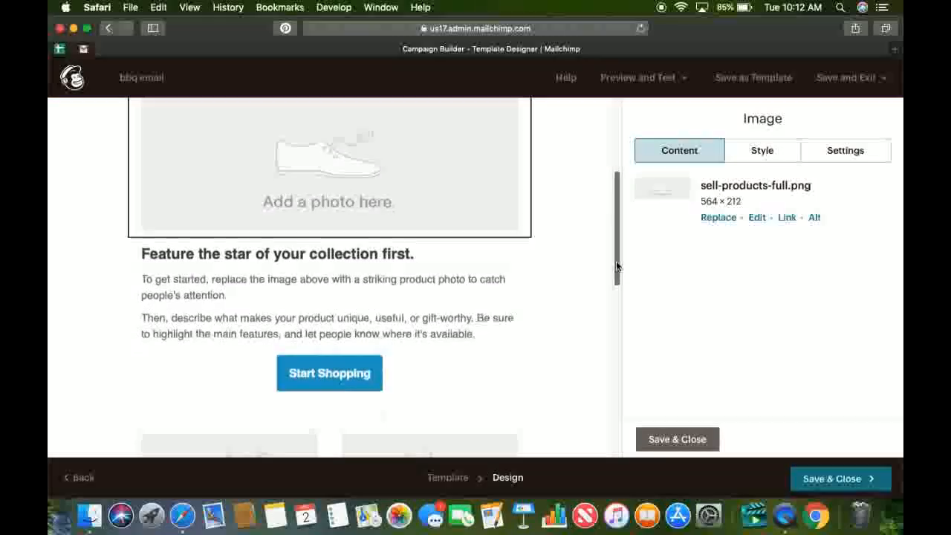
click(310, 329)
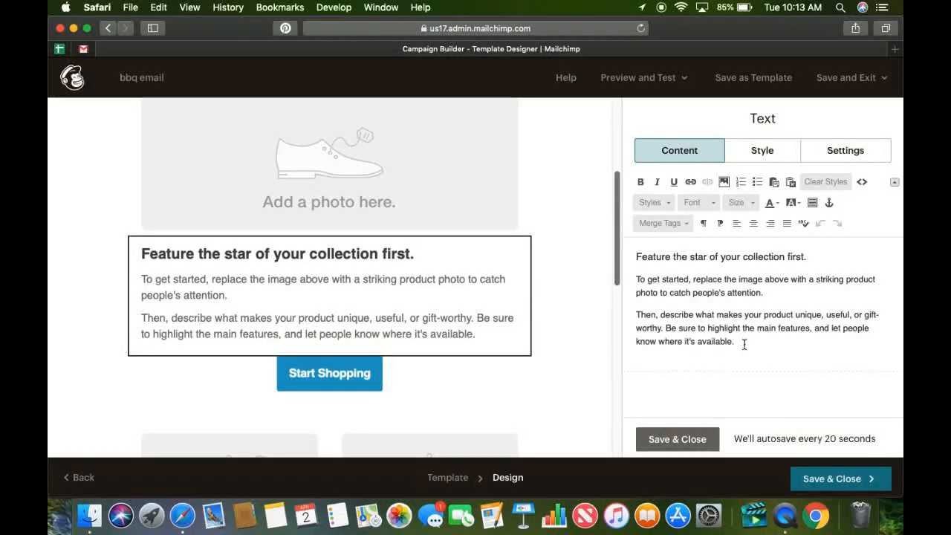
drag(744, 344, 638, 249)
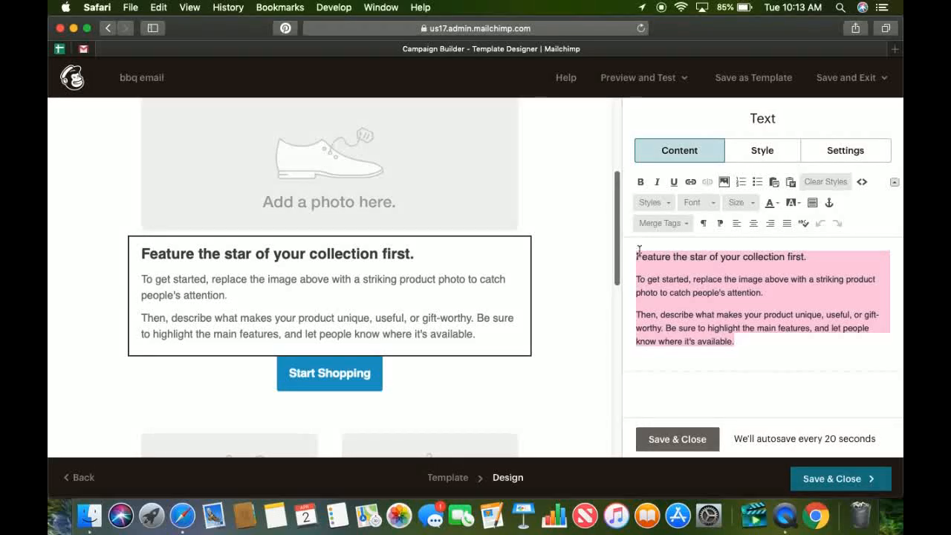
click(707, 324)
drag(746, 345, 707, 315)
key(BackSpace)
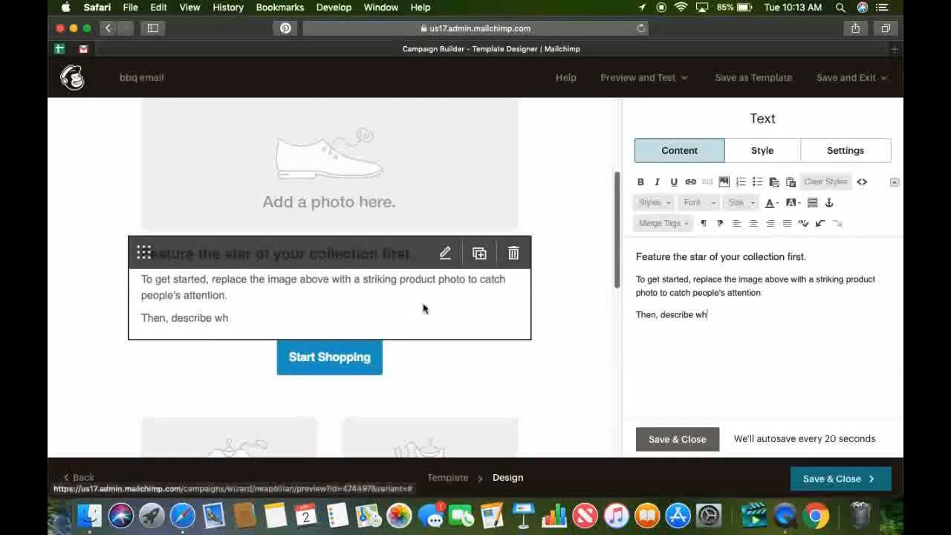
drag(729, 319, 636, 280)
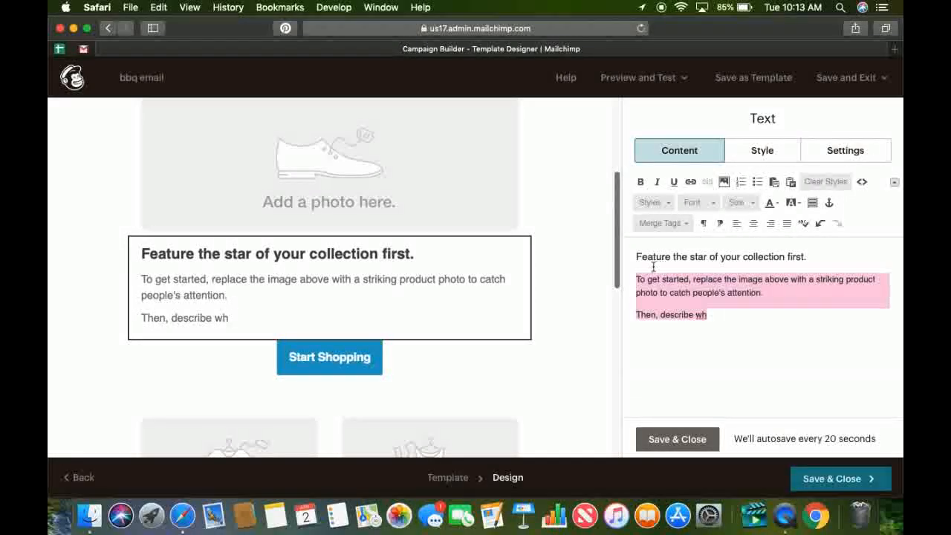
key(BackSpace)
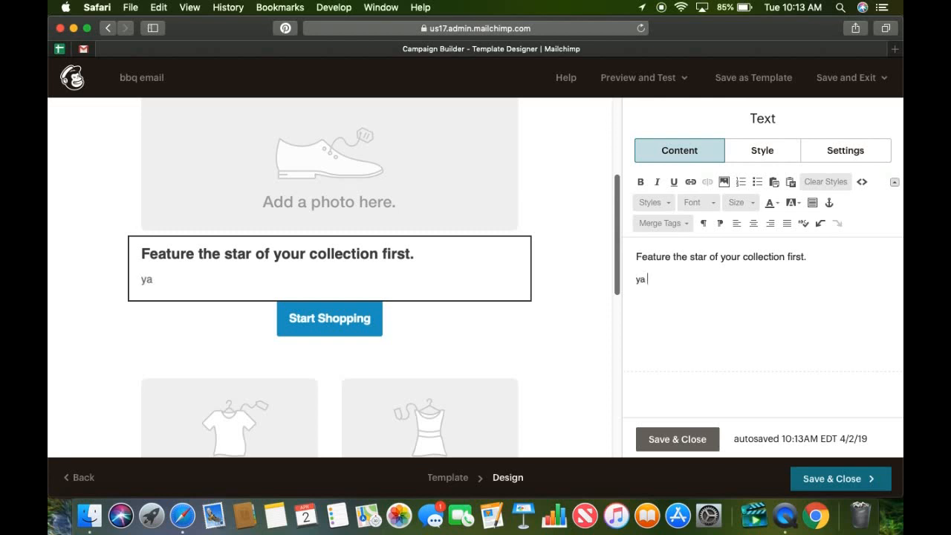
text(coas)
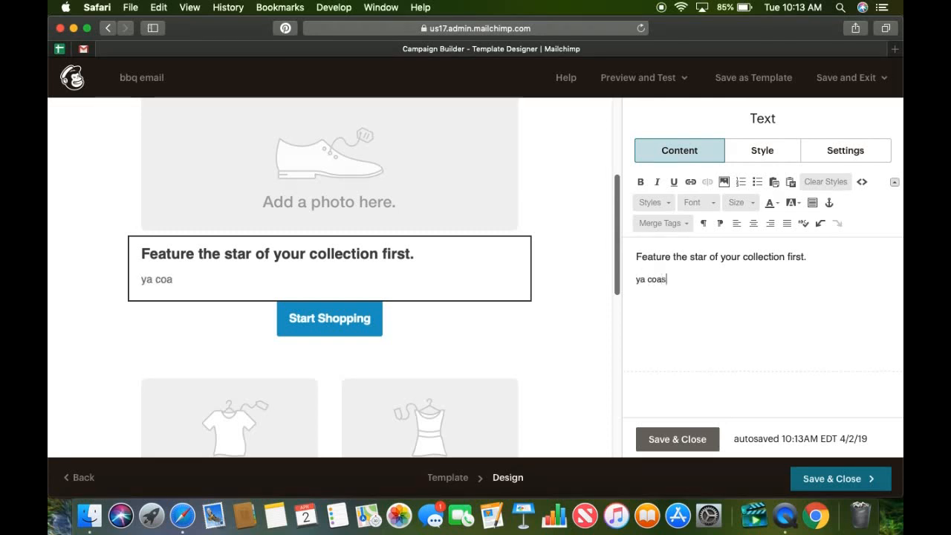
text(ters are g)
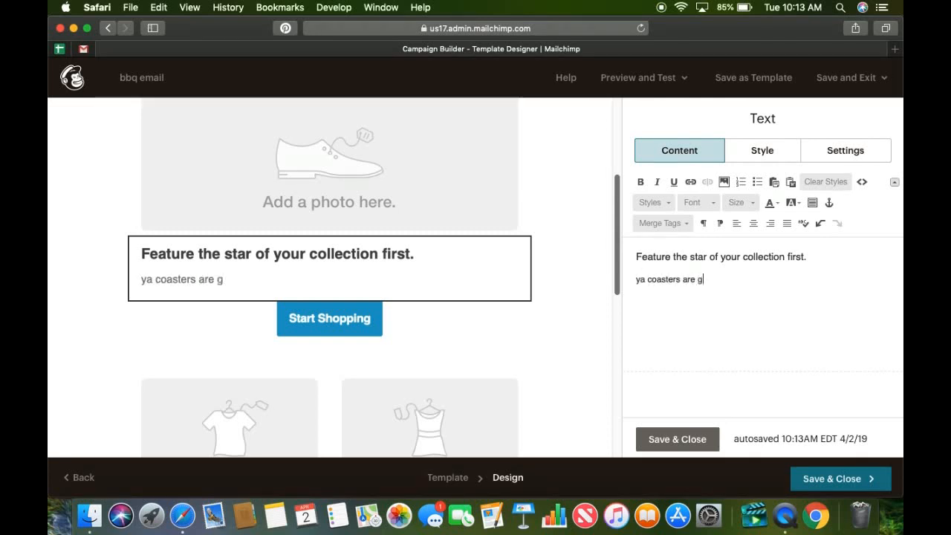
text(reat)
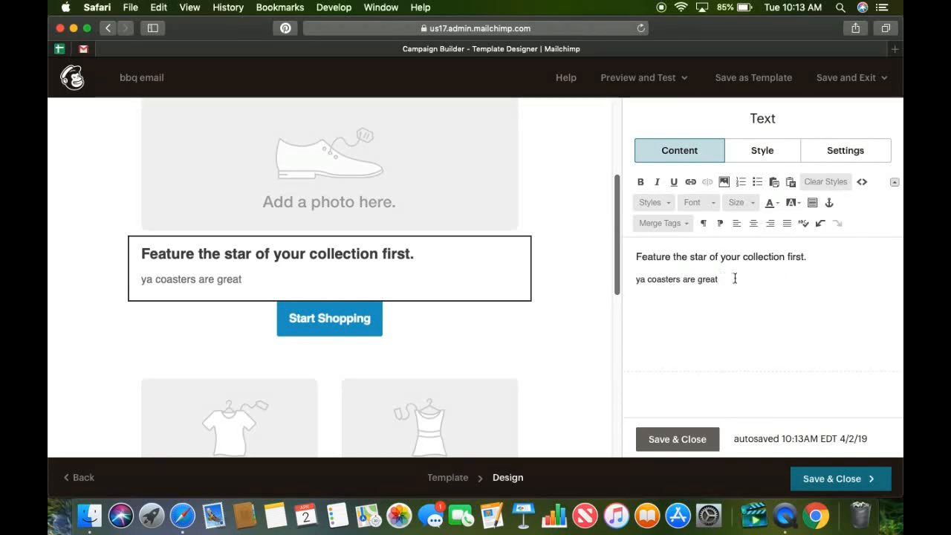
Change the text of the Start Shopping button to "go buy coasters or bbq".
scroll(613, 238, down, 5)
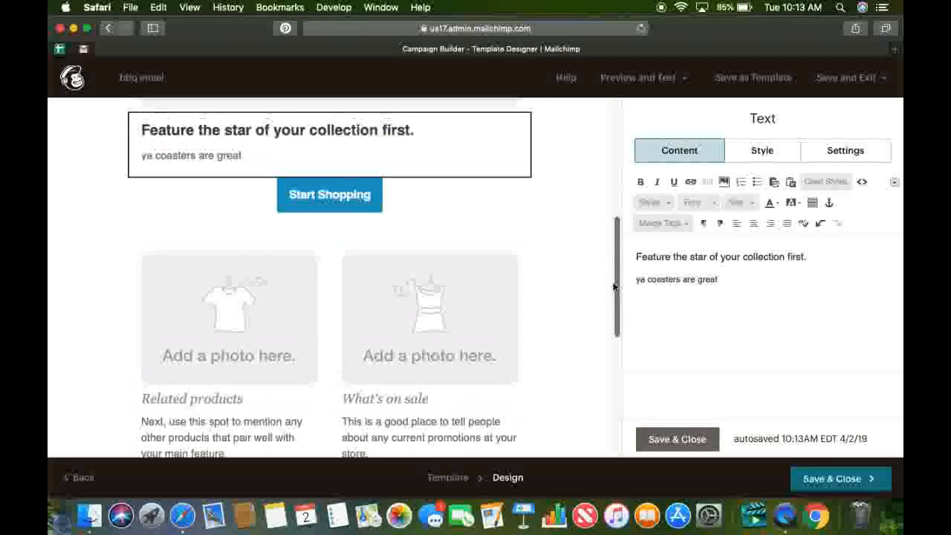
mouse_move(346, 229)
click(390, 218)
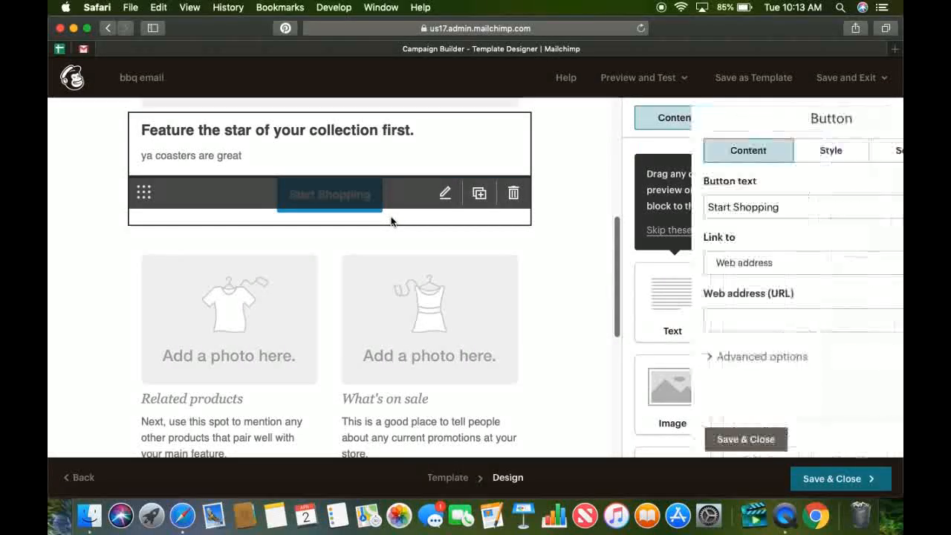
drag(730, 208, 614, 210)
text(go )
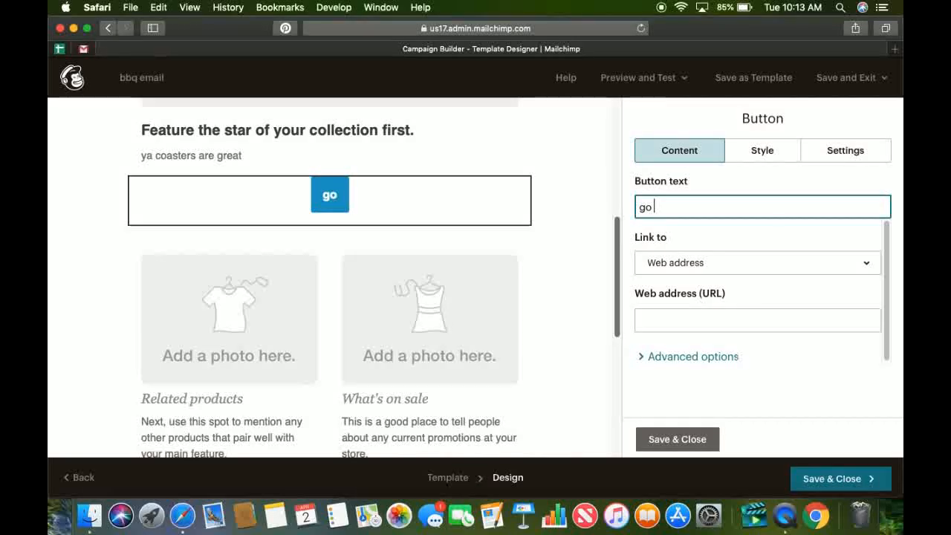
text(buy coaster)
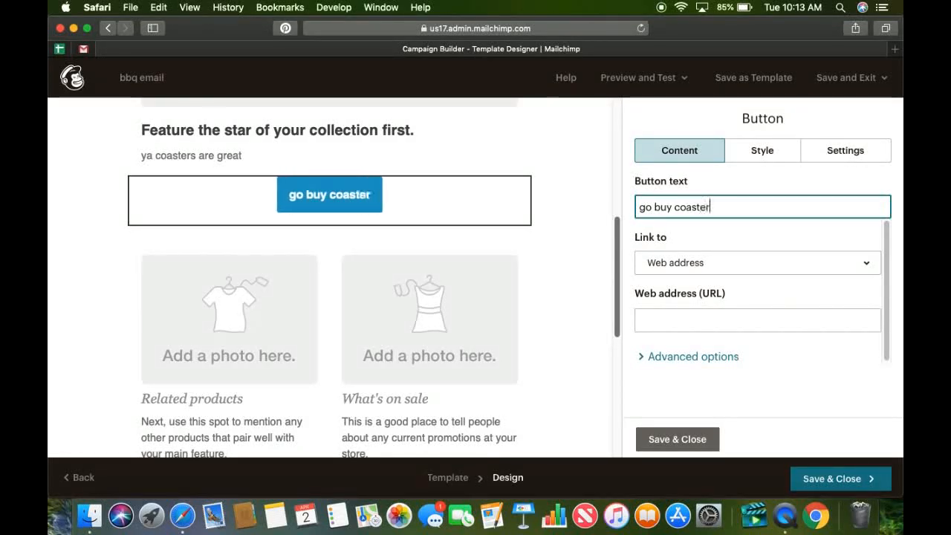
text(s or bbe)
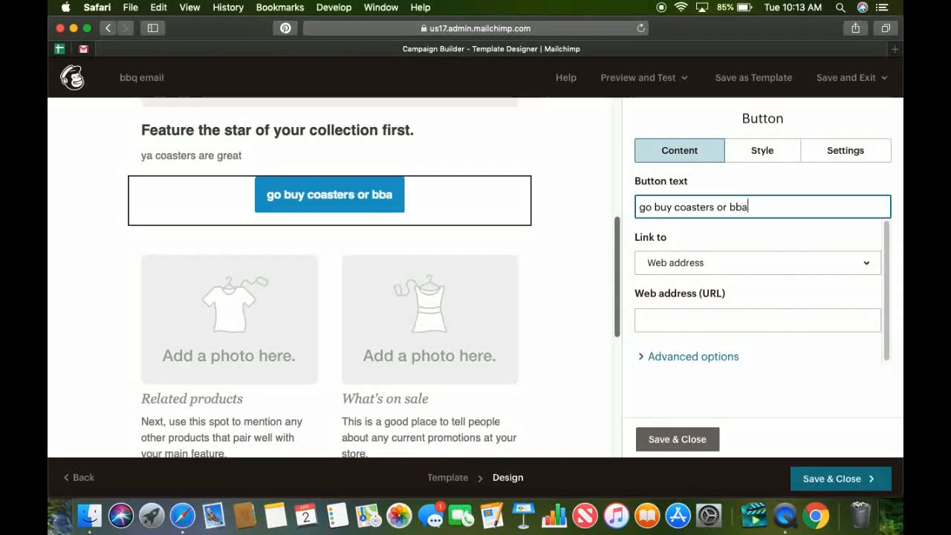
key(BackSpace)
text(q)
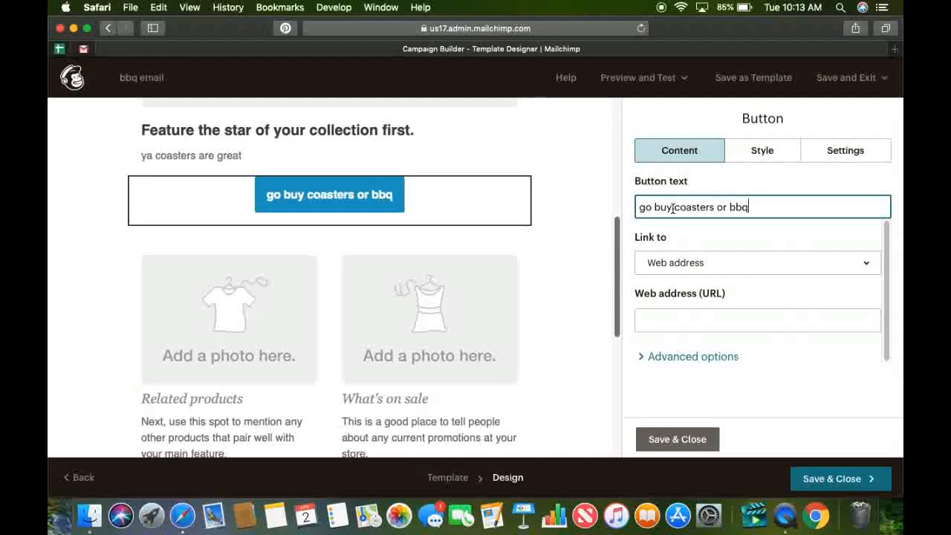
Choose Web address as the button's link type, leave the URL empty, and save and close the button settings.
click(697, 267)
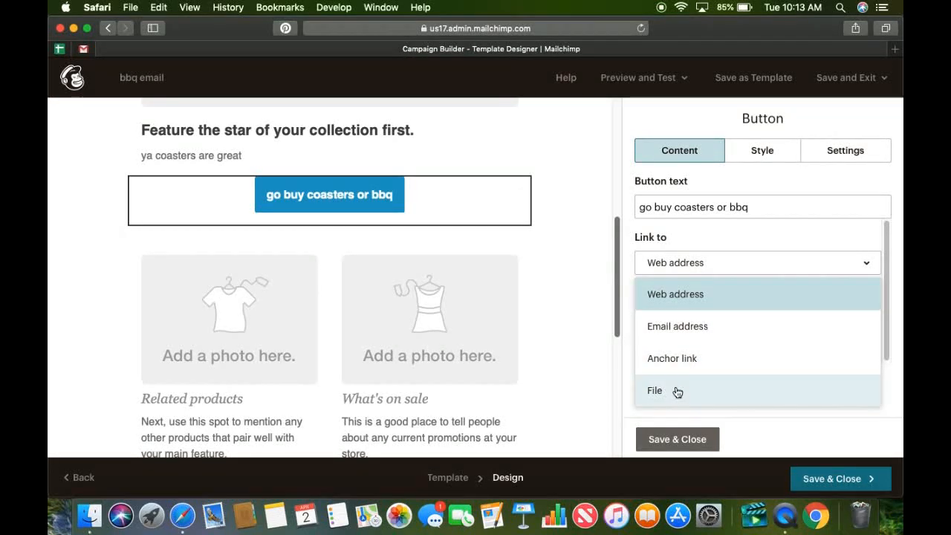
click(680, 305)
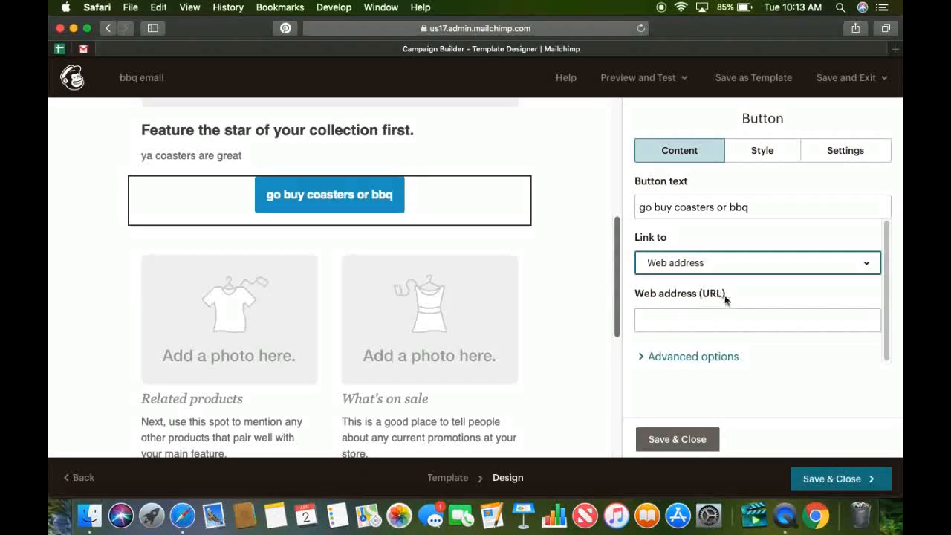
click(696, 319)
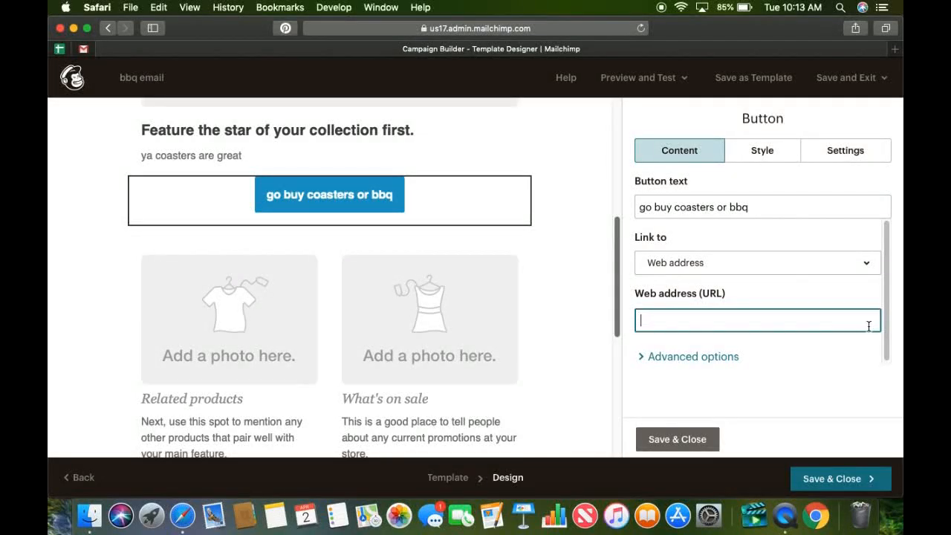
click(652, 438)
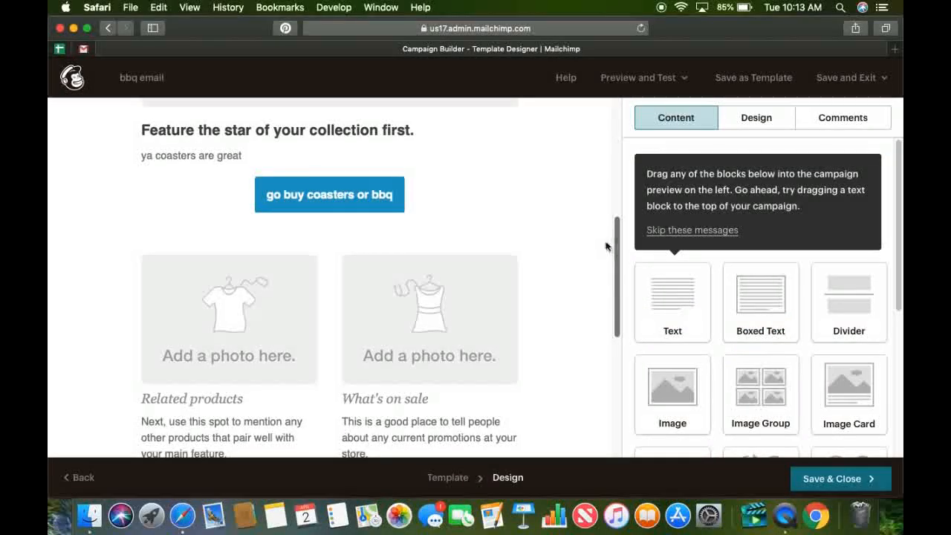
Open the style settings of the "go buy coasters or bbq" button and give it a Dotted border.
click(380, 208)
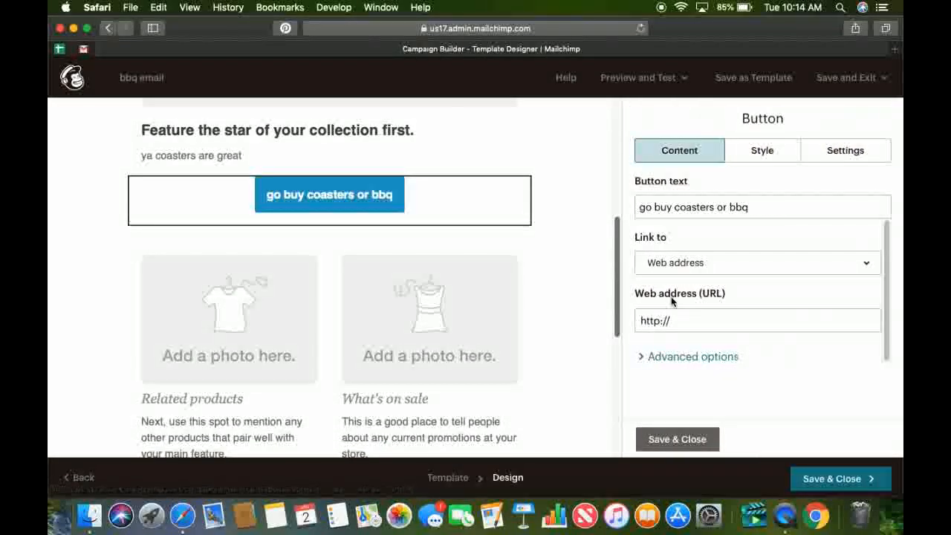
click(775, 152)
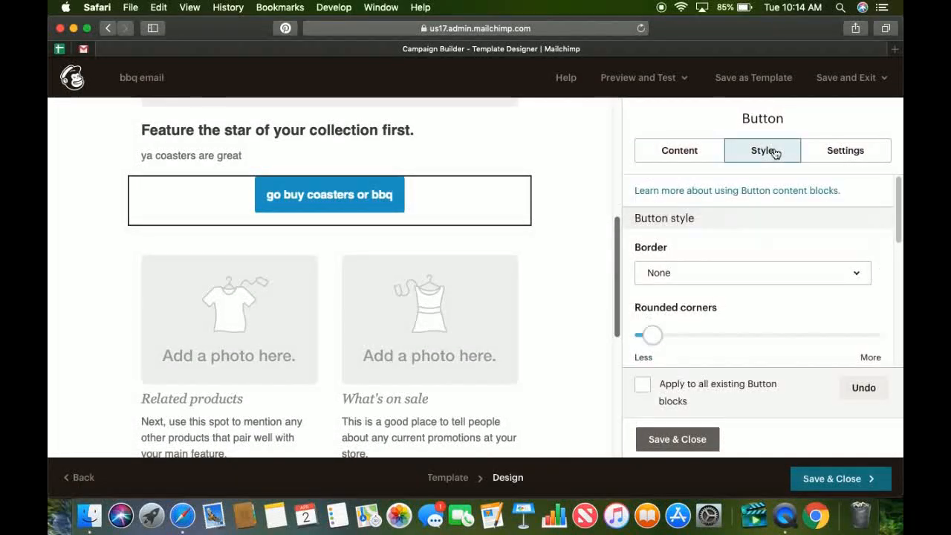
click(755, 275)
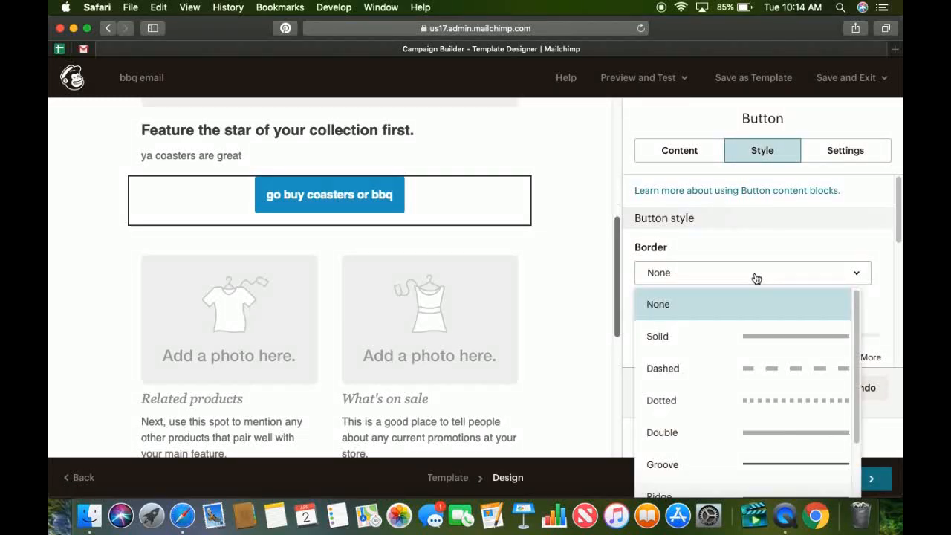
click(740, 338)
click(740, 274)
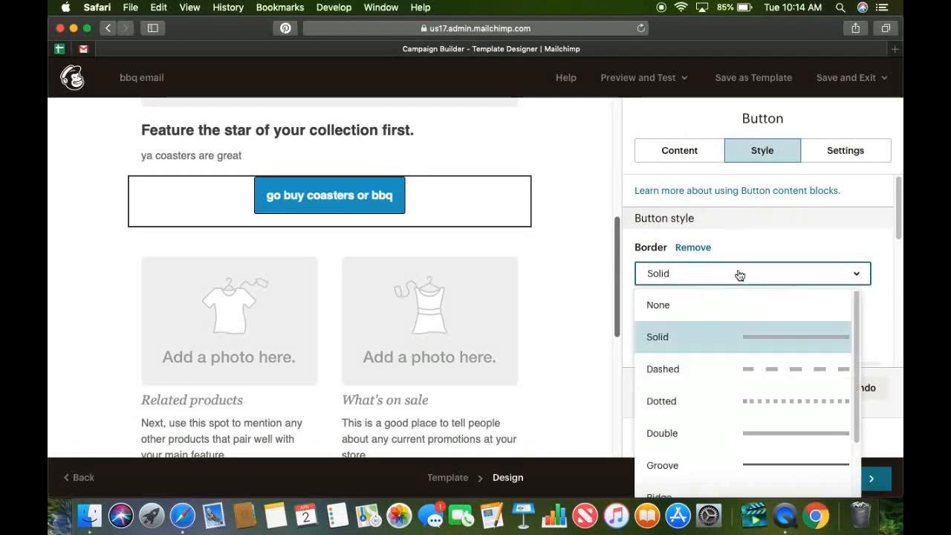
click(728, 394)
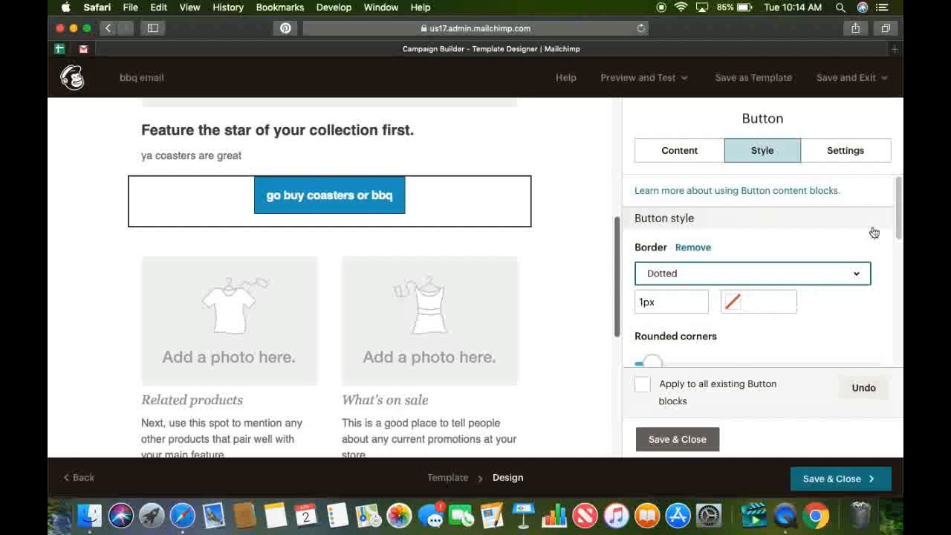
Change the button's background color to red, #c7003f, and keep its text color white, #ffffff.
drag(897, 220, 885, 278)
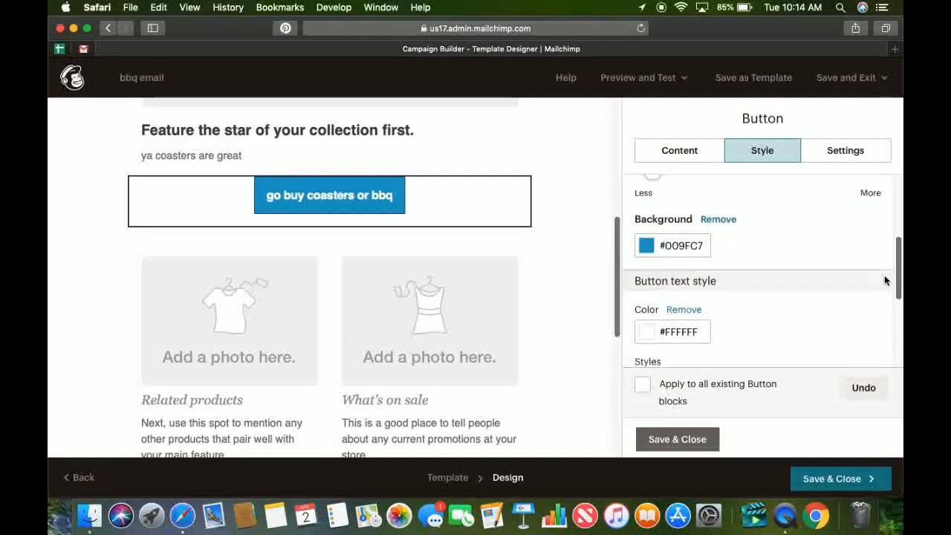
click(644, 246)
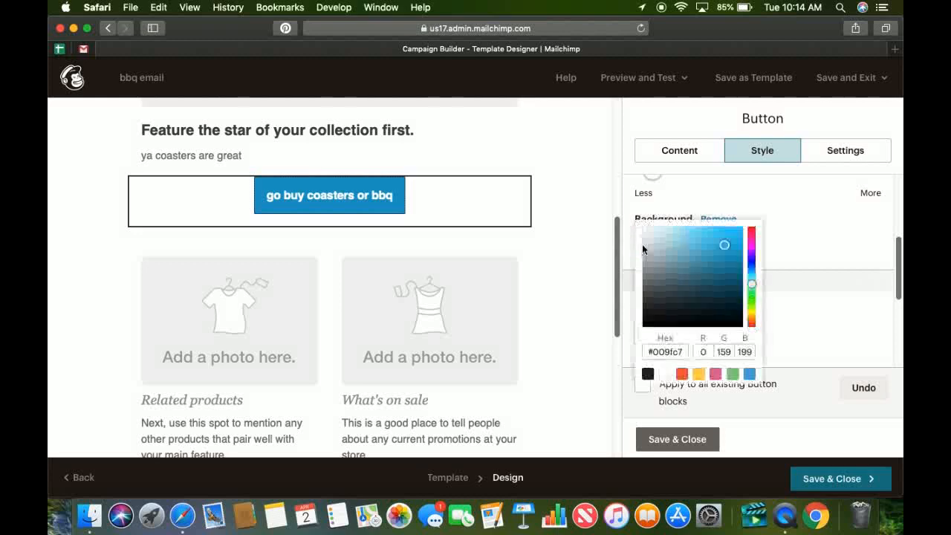
click(751, 234)
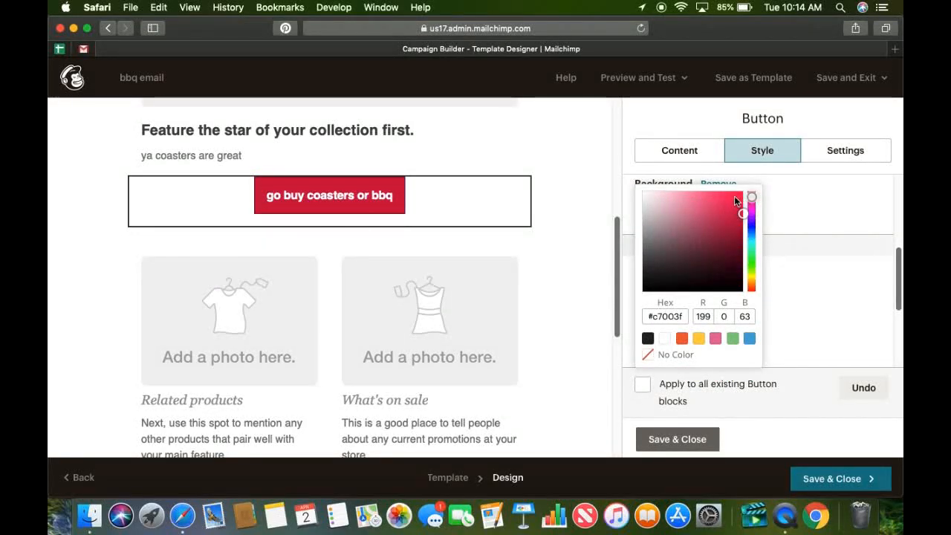
click(792, 219)
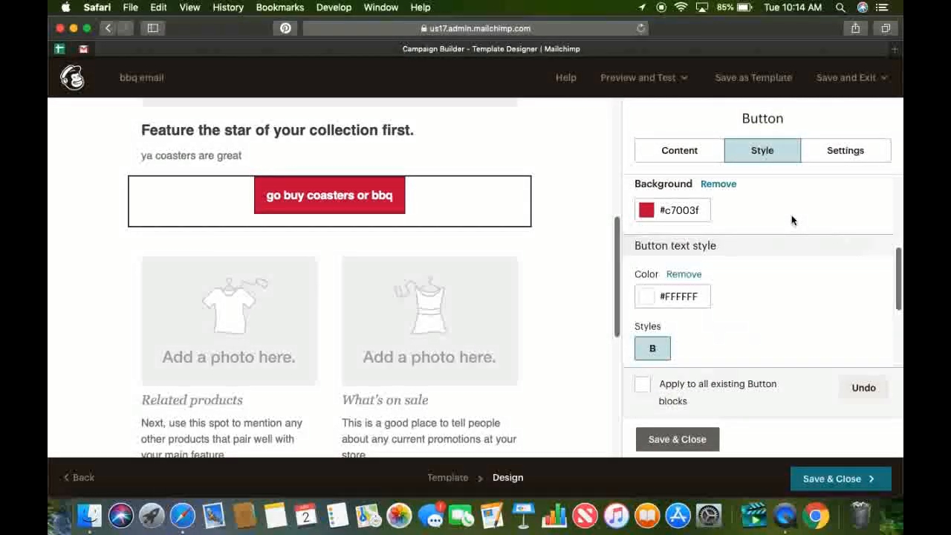
click(648, 299)
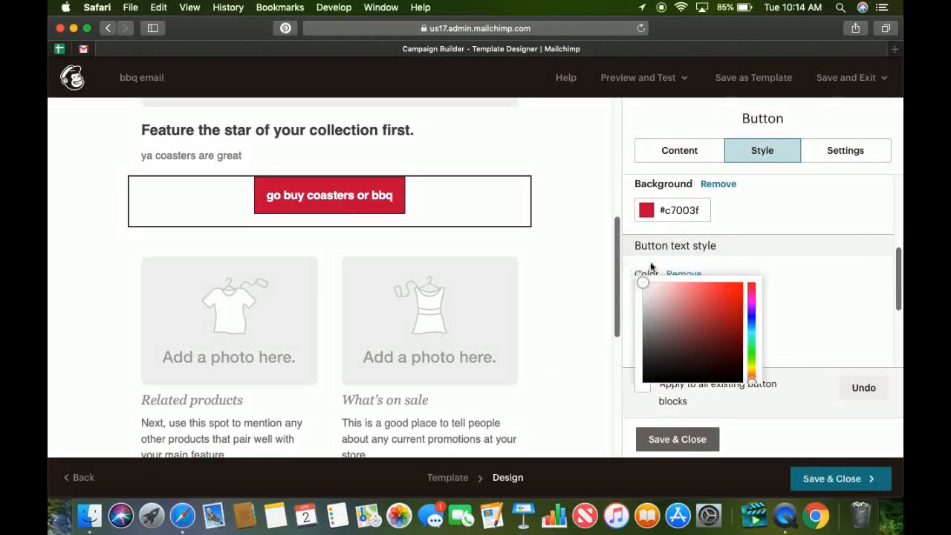
click(808, 261)
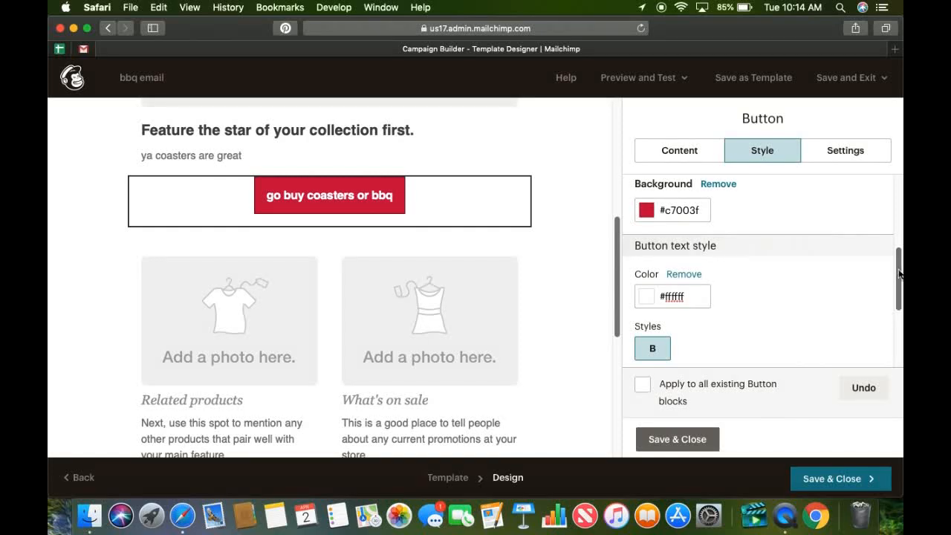
drag(898, 274, 889, 226)
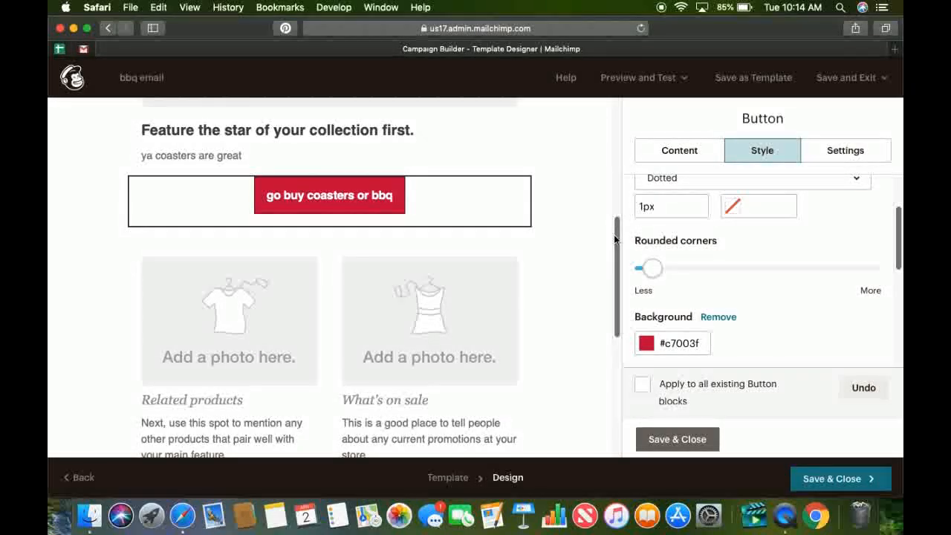
Look over the email, save and close the design, and review the campaign checklist through Settings & Tracking.
scroll(615, 237, down, 4)
scroll(618, 233, up, 4)
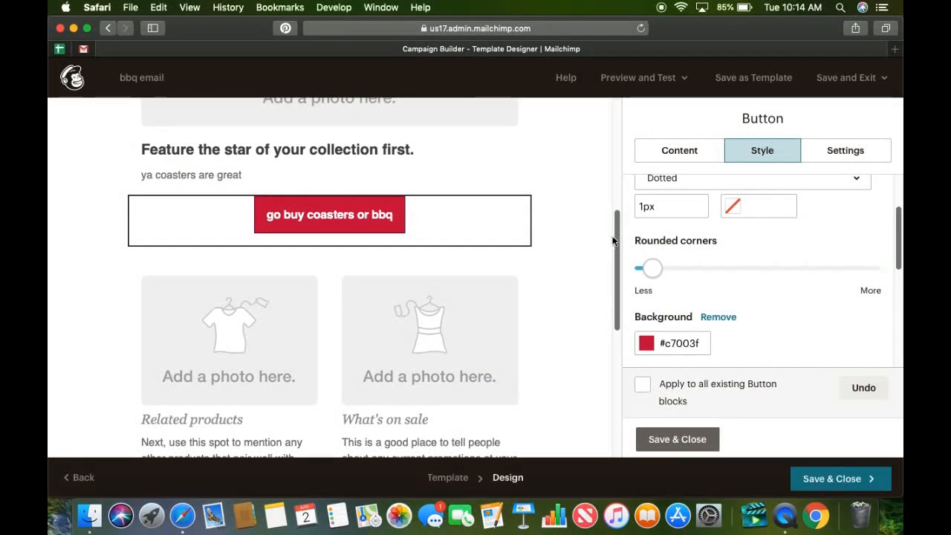
scroll(617, 239, up, 5)
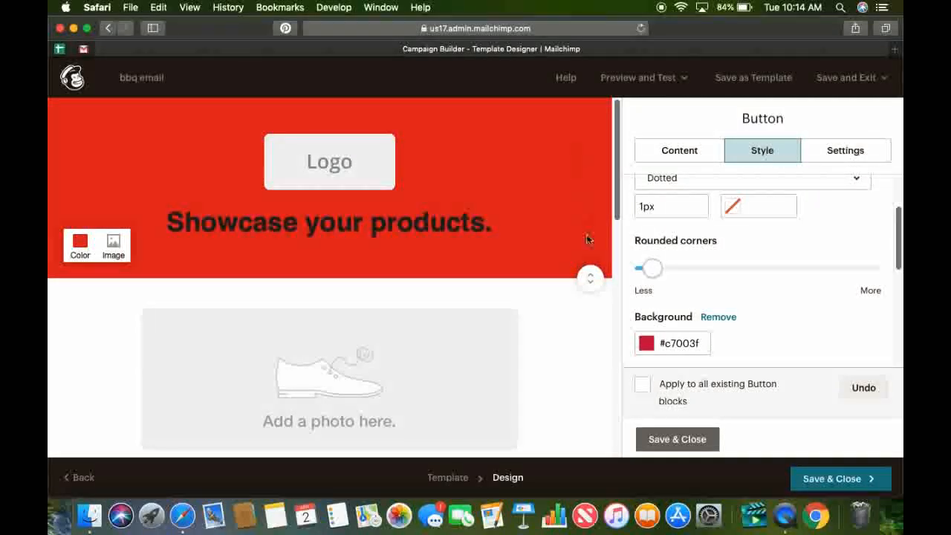
drag(623, 216, 620, 355)
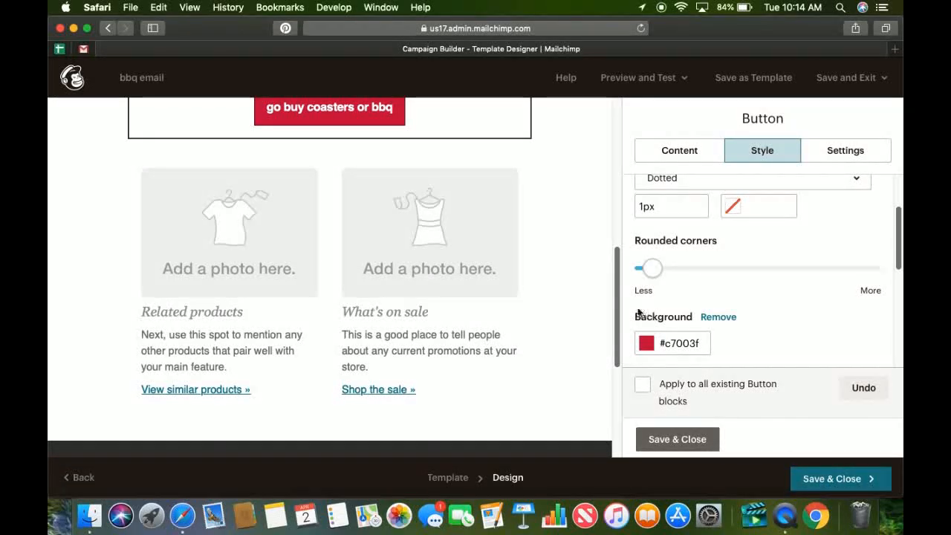
click(842, 480)
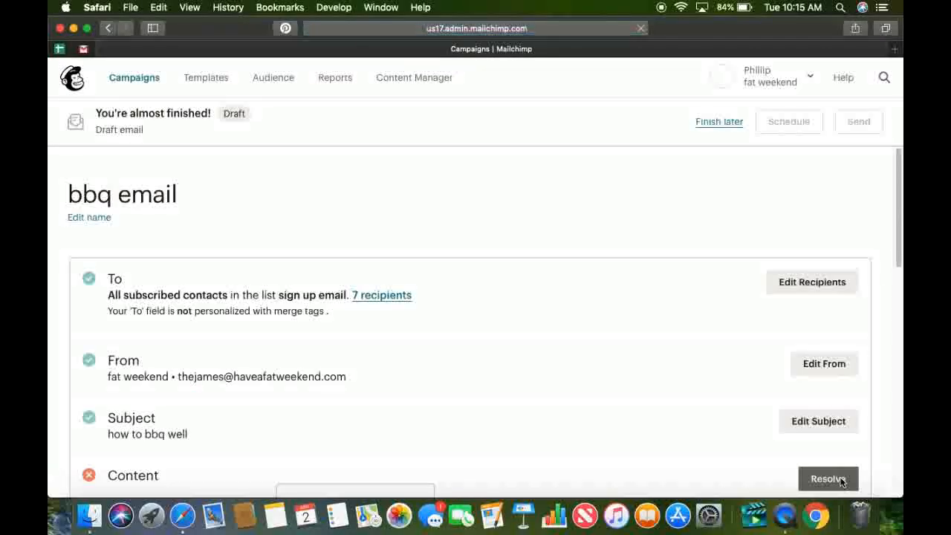
drag(895, 236, 866, 446)
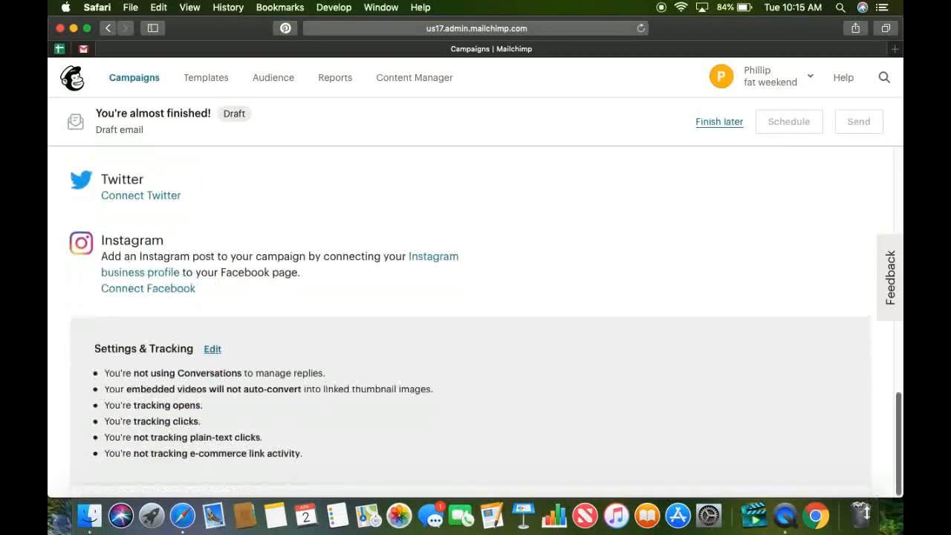
drag(865, 505, 874, 310)
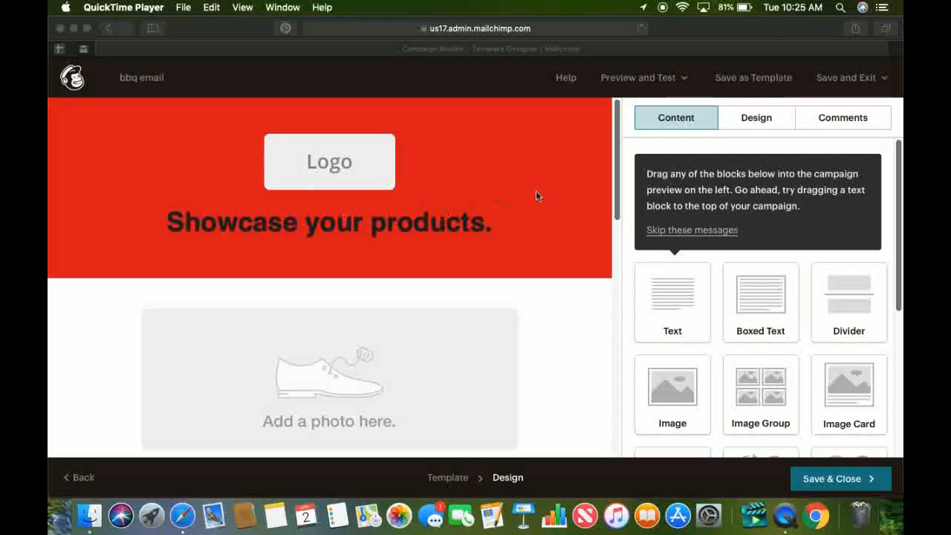
Examine the email layout from header to footer in the designer, including the content settings of the main shoe photo placeholder.
click(618, 133)
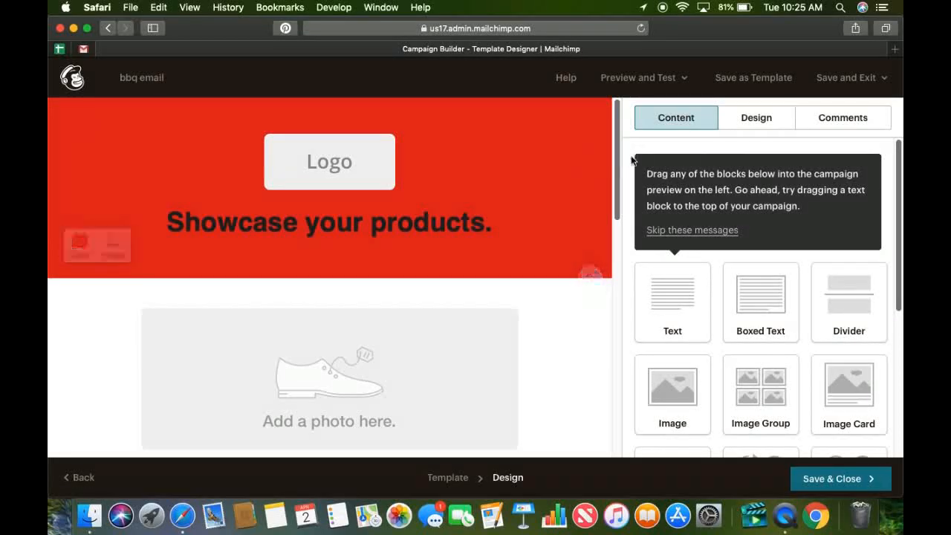
drag(615, 152, 580, 209)
scroll(580, 208, up, 3)
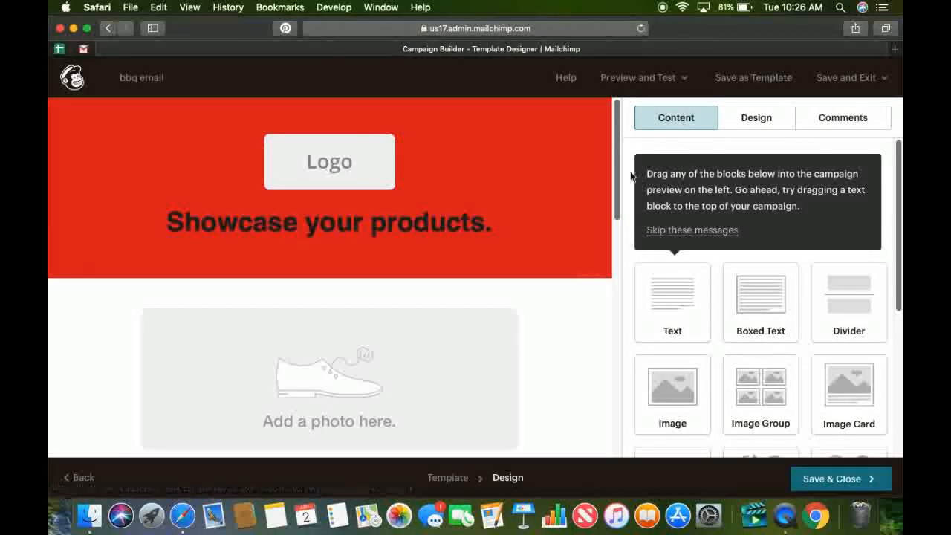
drag(617, 171, 600, 206)
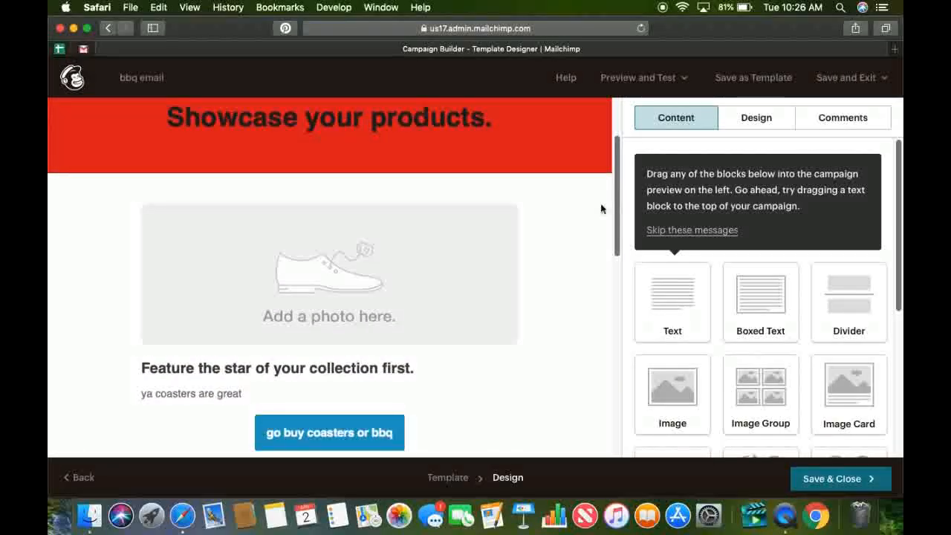
click(387, 266)
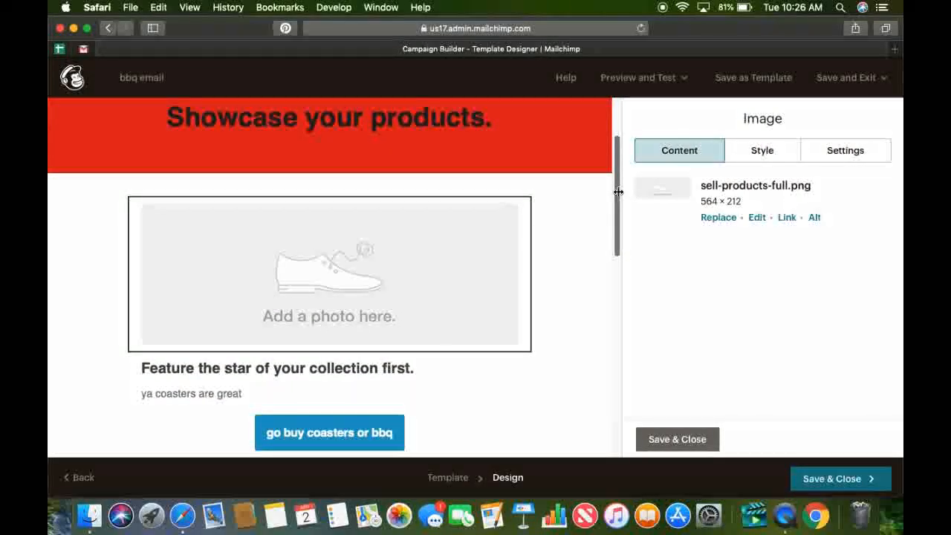
drag(618, 191, 600, 268)
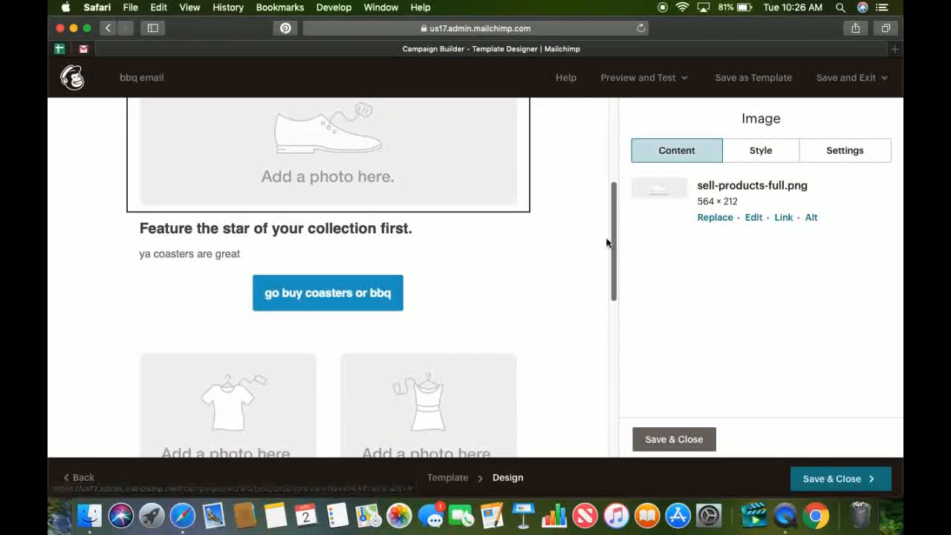
drag(613, 240, 612, 156)
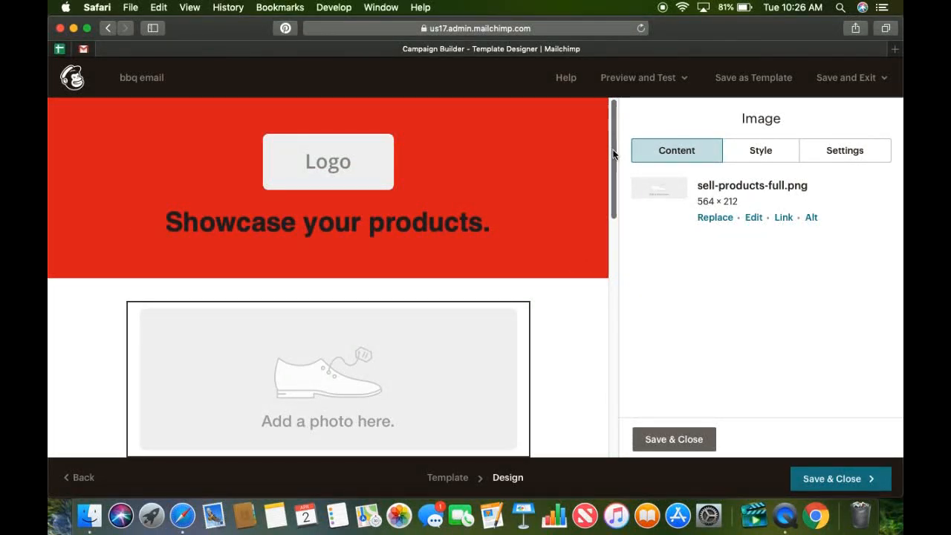
drag(614, 153, 615, 324)
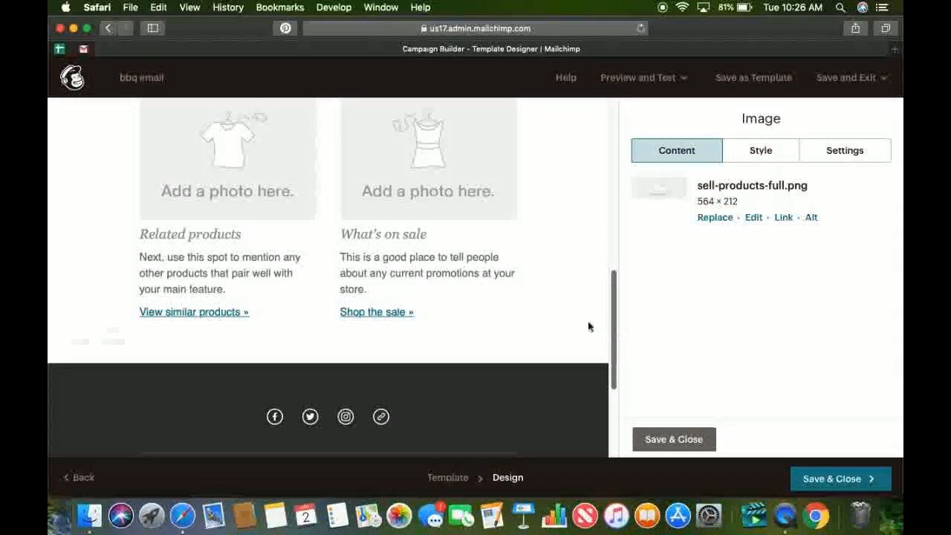
Delete the "What's on sale" heading and its paragraph from Caption 2, keeping the "Shop the sale" link.
click(429, 262)
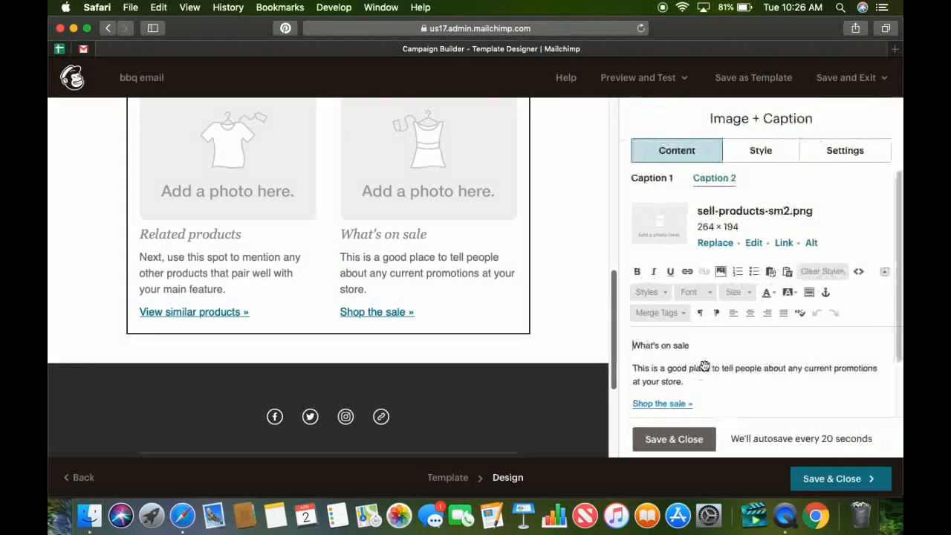
drag(698, 381, 641, 339)
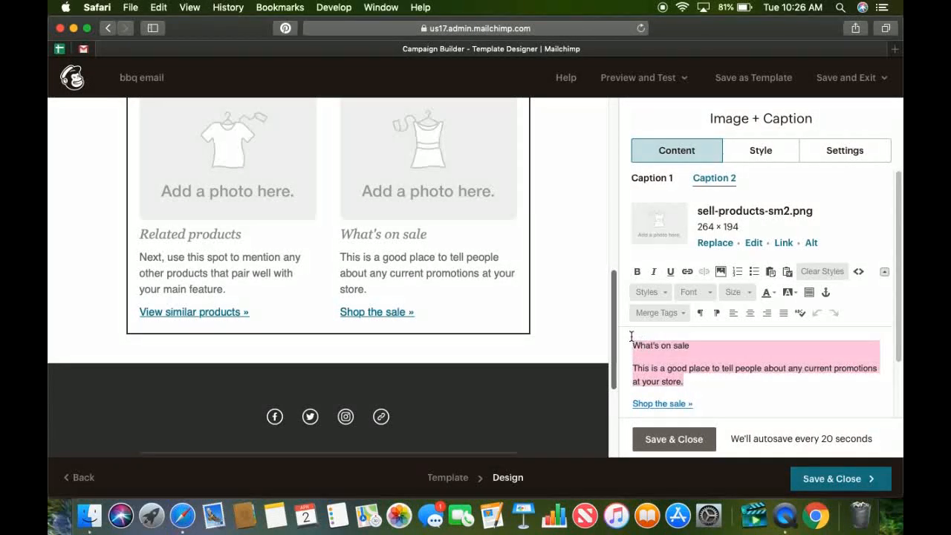
key(BackSpace)
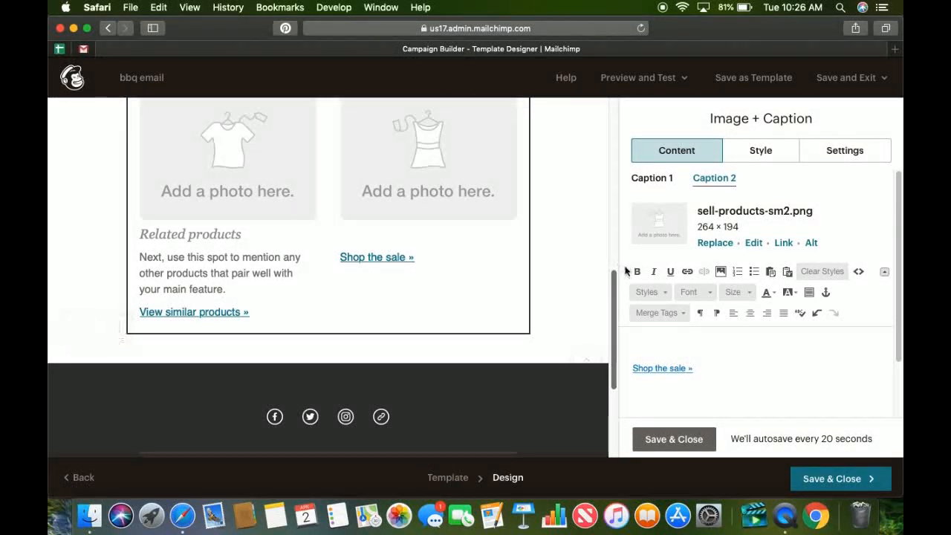
Save the email design as a template named "sell stuff" and return to the campaign.
drag(614, 282, 614, 104)
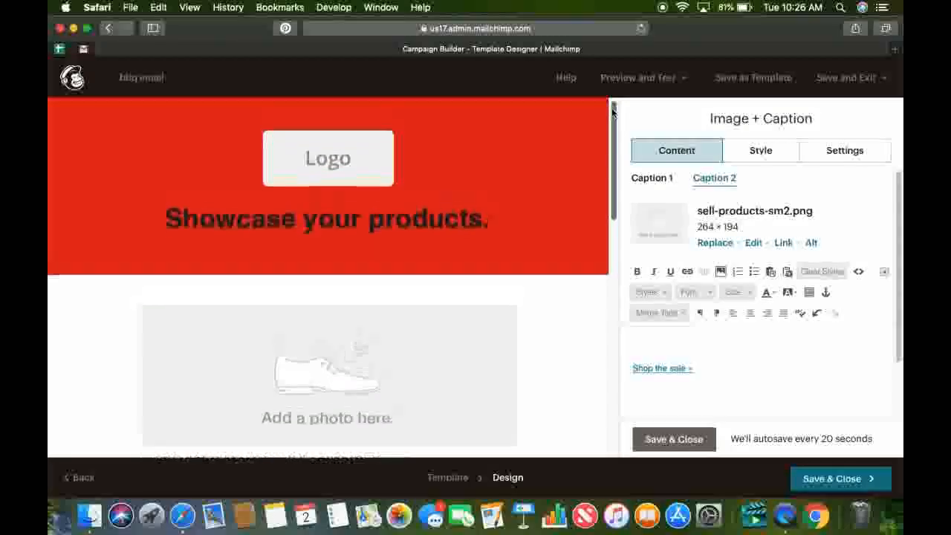
click(756, 82)
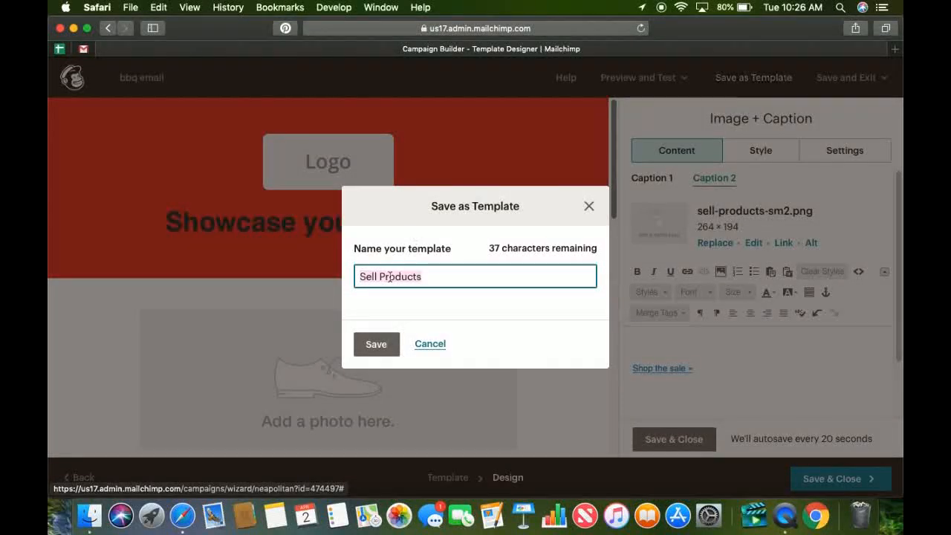
key(BackSpace)
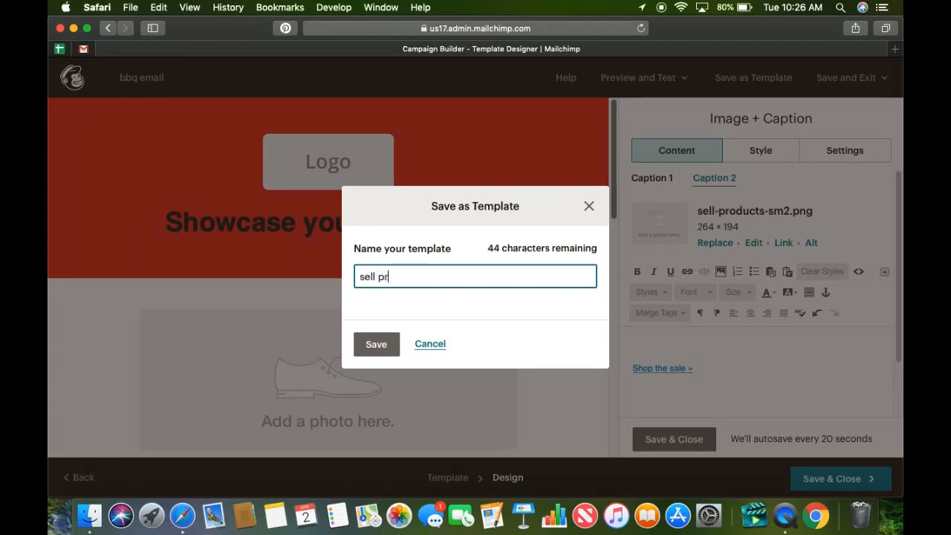
key(BackSpace)
key(BackSpace)
key(BackSpace)
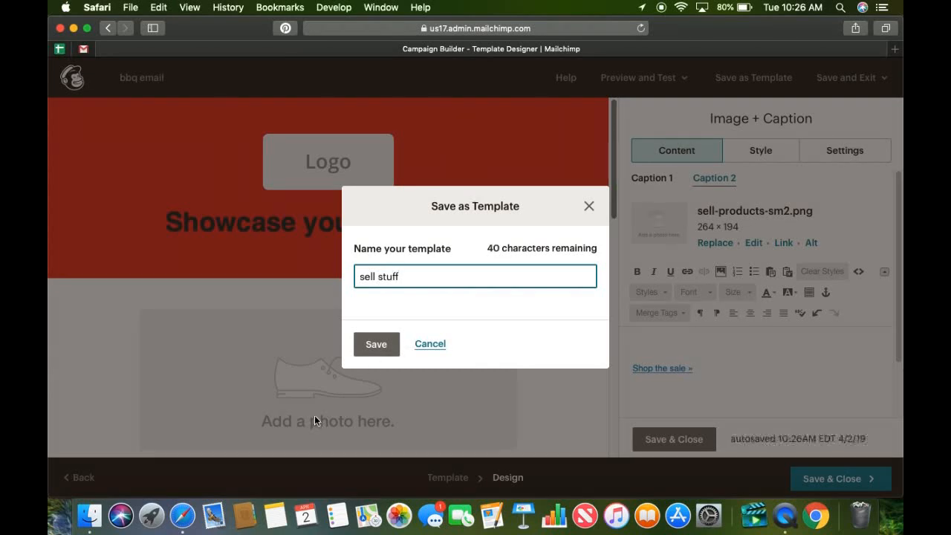
click(376, 344)
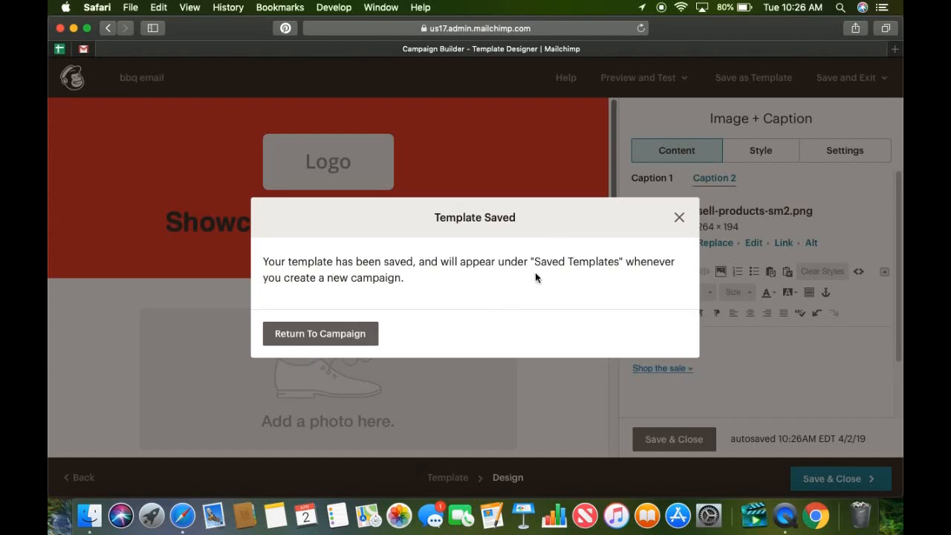
click(339, 338)
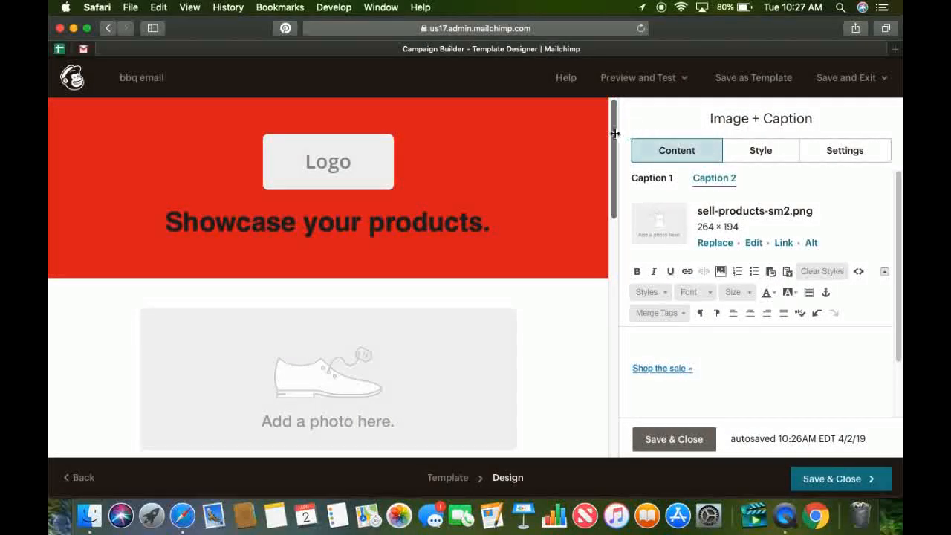
drag(613, 131, 615, 72)
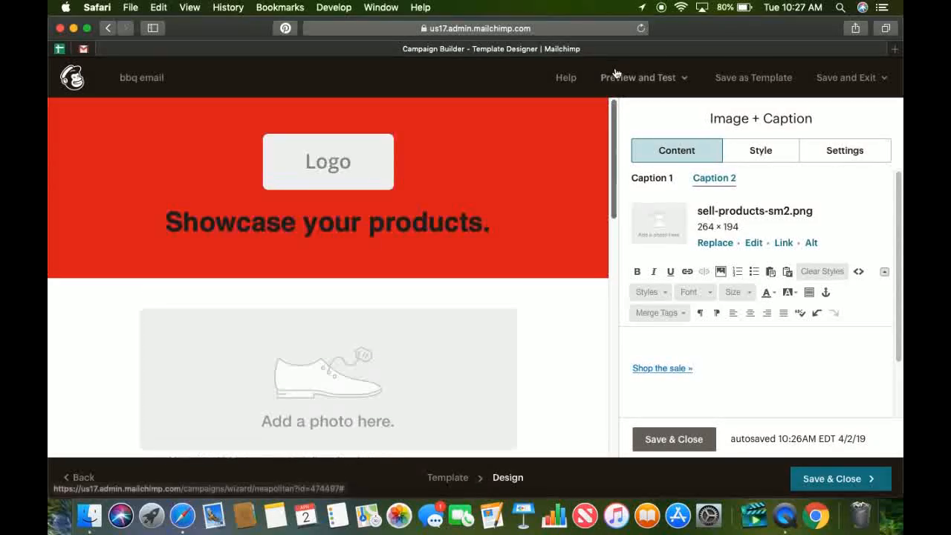
Save and close the current design, and start a new regular email campaign named "bbq 2".
click(825, 479)
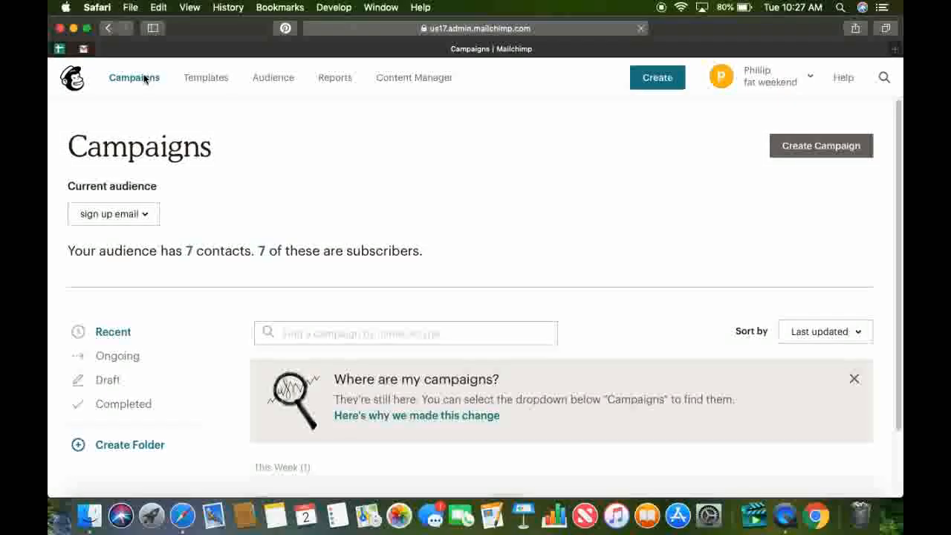
click(813, 154)
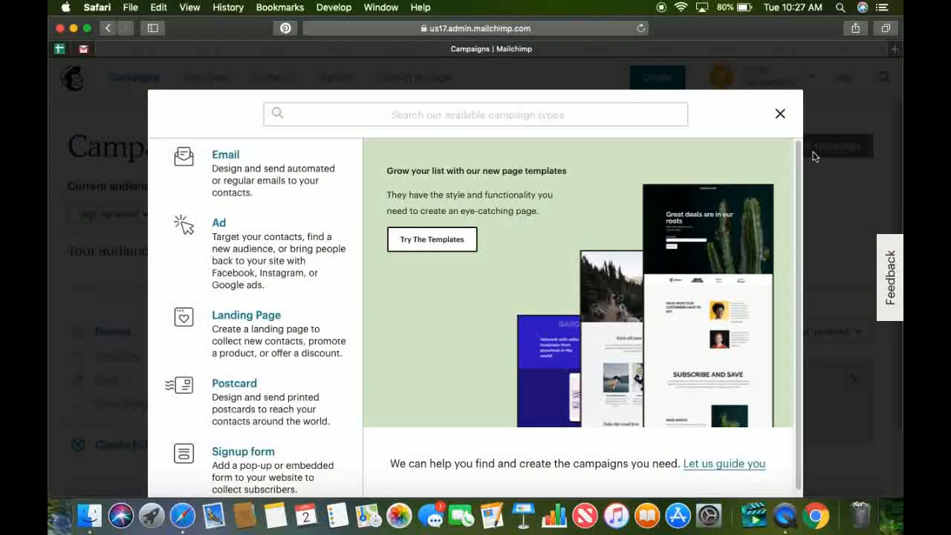
click(229, 155)
click(304, 352)
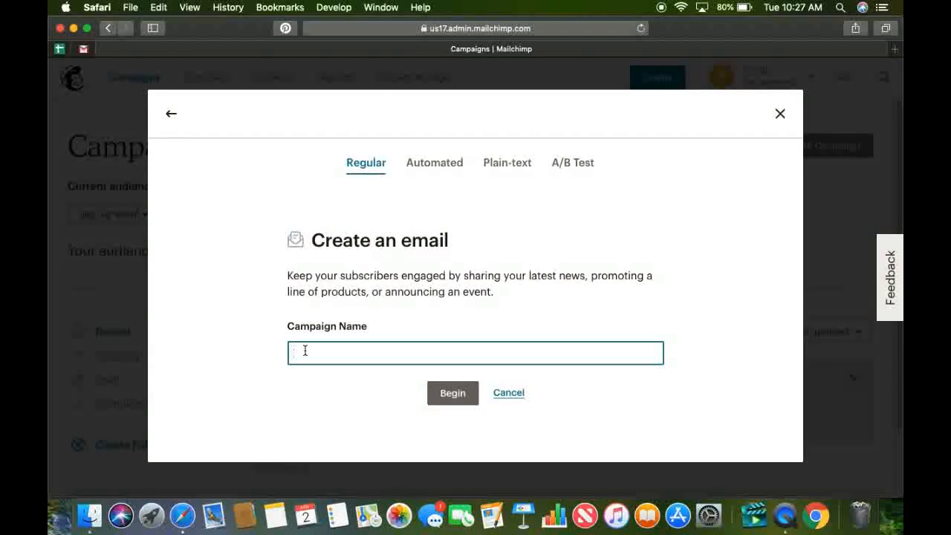
text(bbq 2)
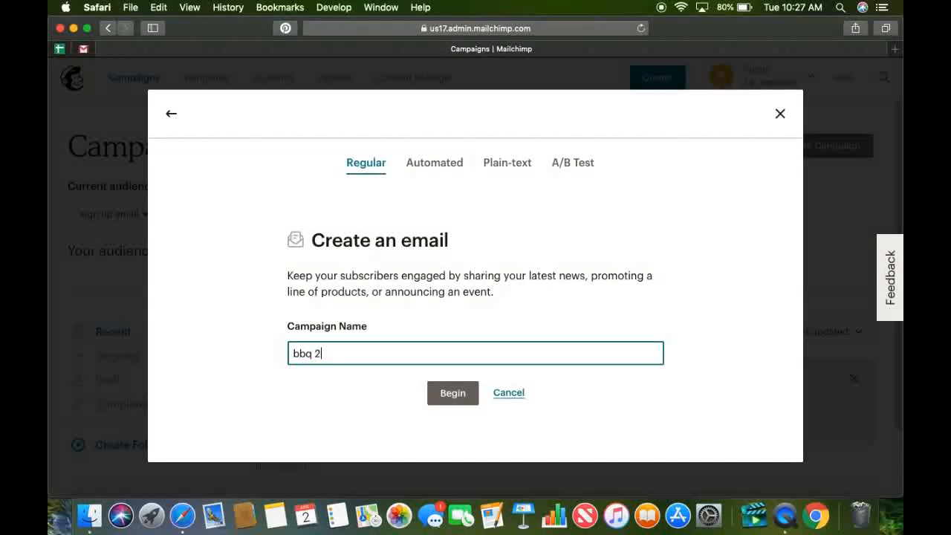
click(464, 394)
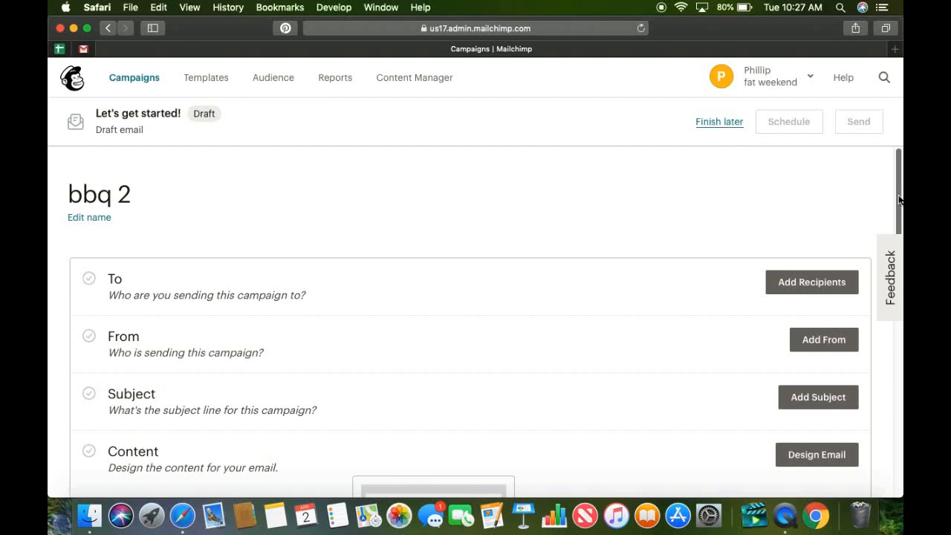
Design the campaign's email from the saved template "sell stuff" and look over the resulting layout.
drag(899, 199, 901, 271)
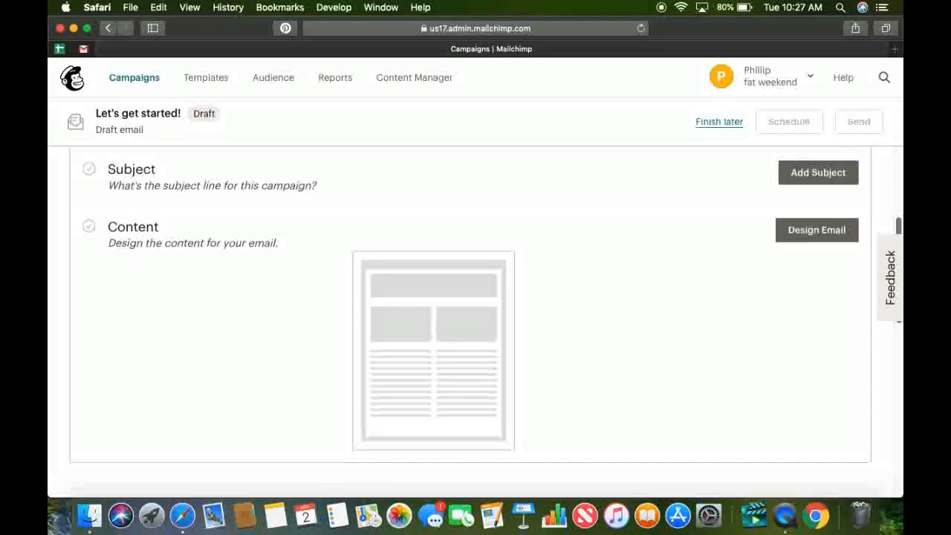
click(839, 239)
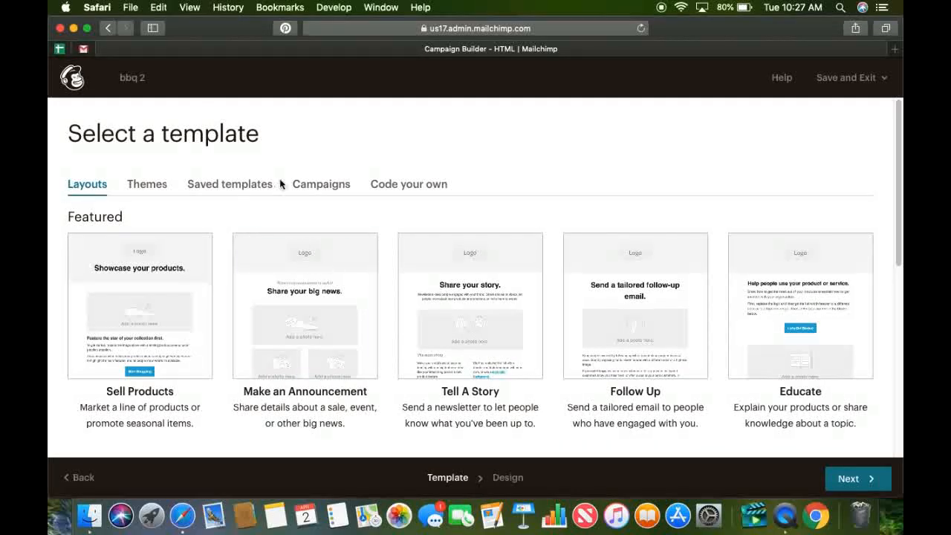
click(234, 184)
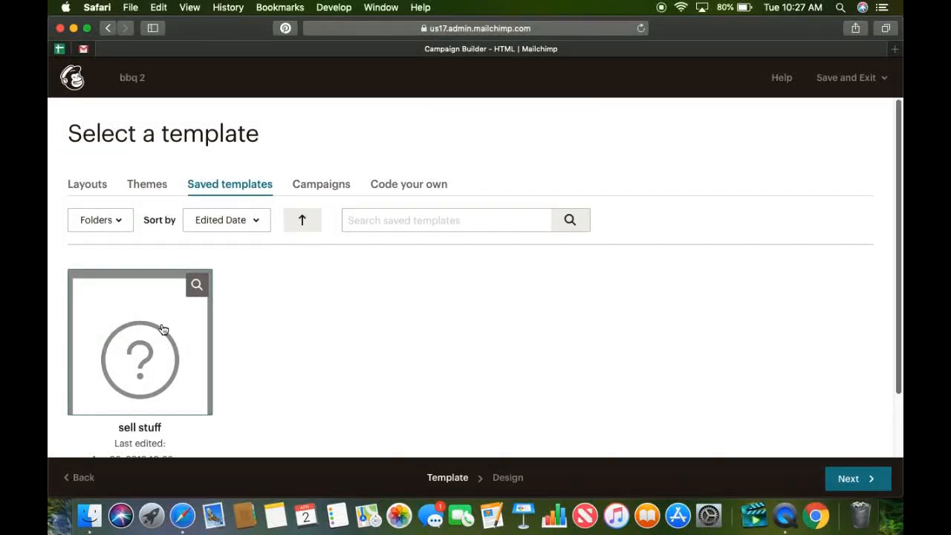
scroll(899, 199, down, 2)
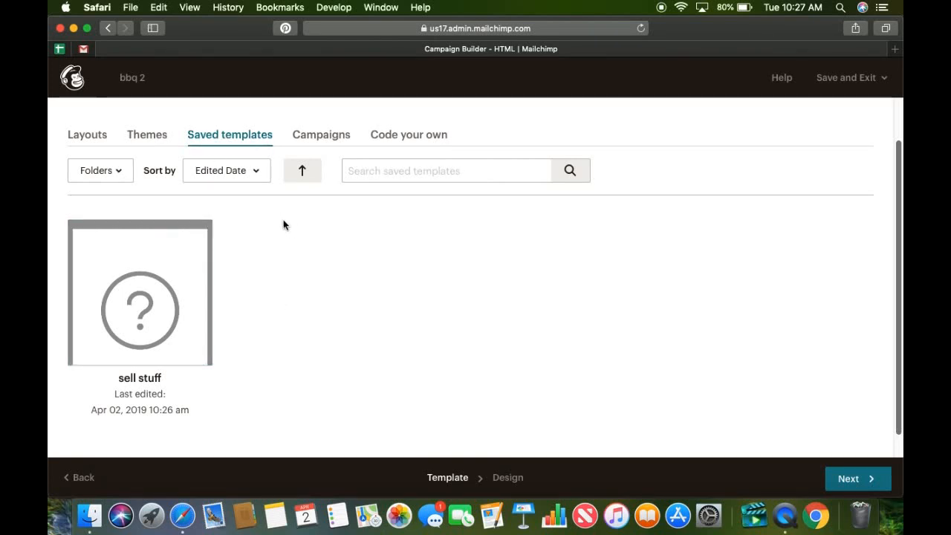
click(202, 326)
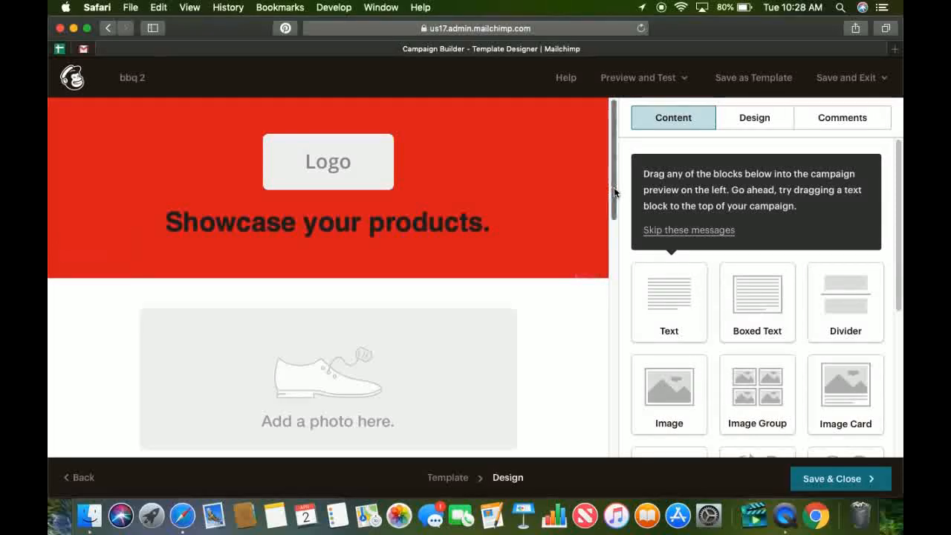
mouse_move(613, 193)
mouse_down()
mouse_move(614, 228)
mouse_move(613, 211)
mouse_up()
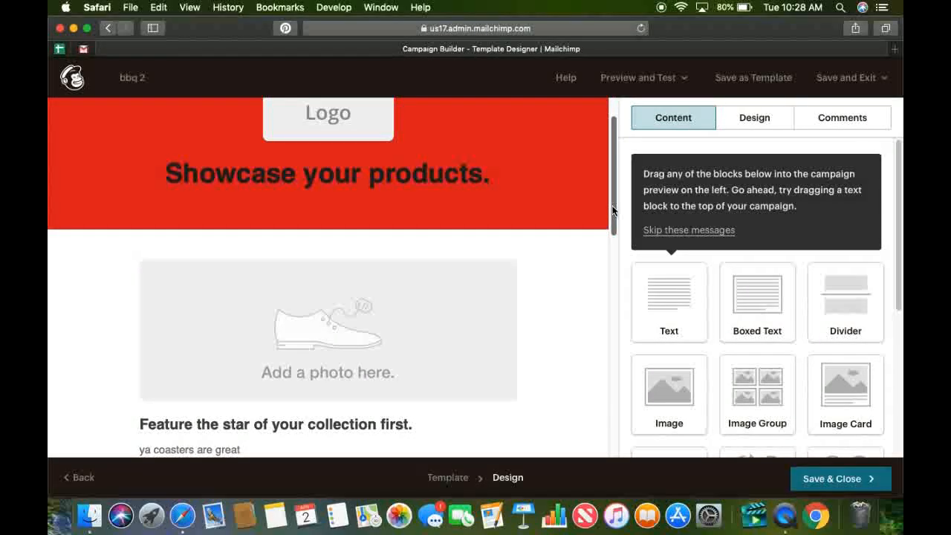
drag(614, 211, 614, 256)
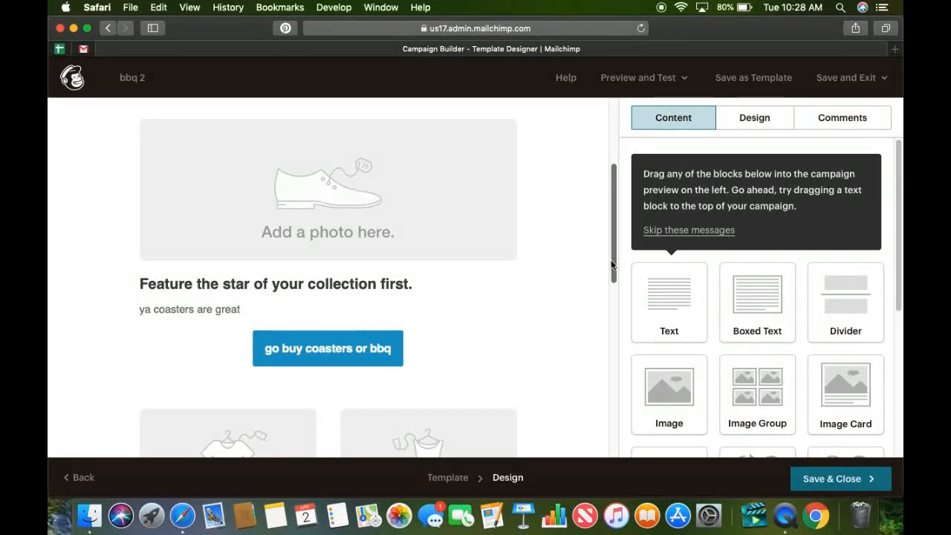
drag(609, 265, 647, 176)
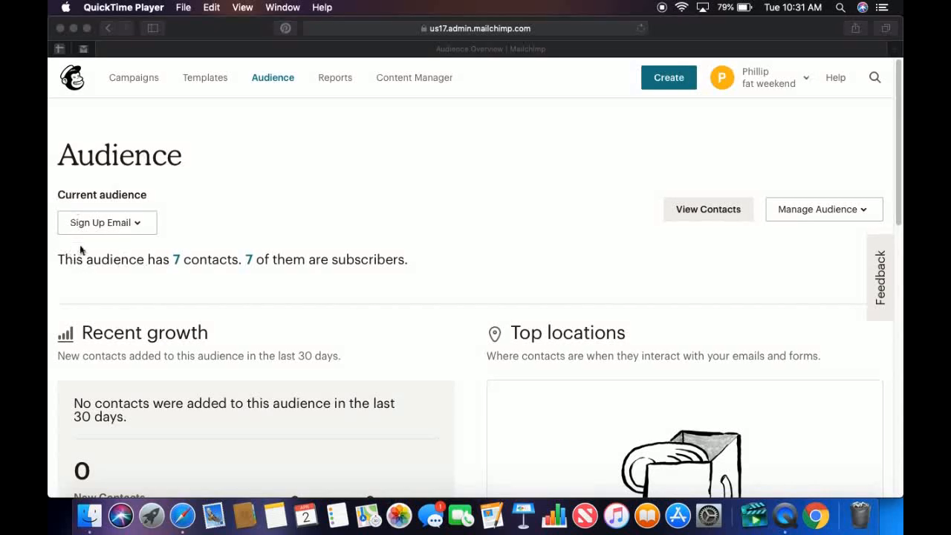
Open the Form builder from the signup forms of the Sign Up Email audience.
click(839, 214)
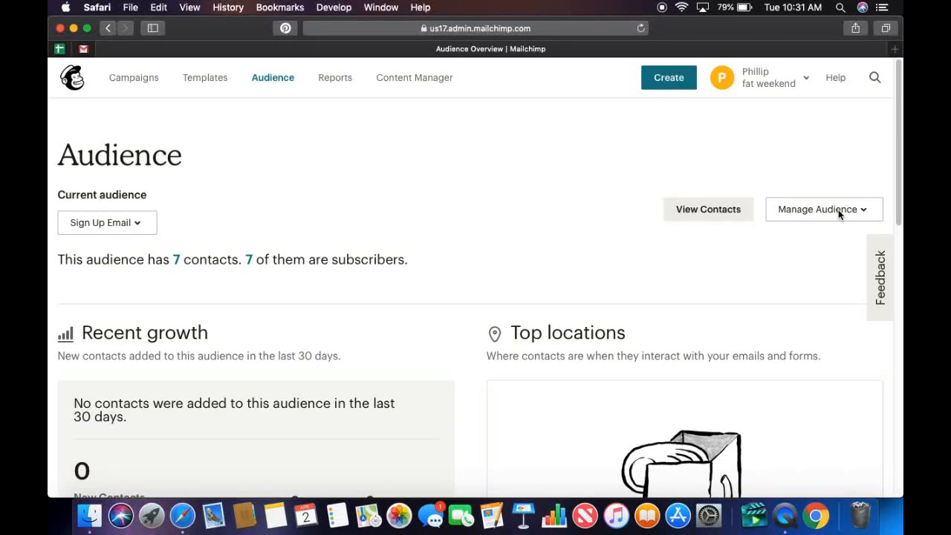
click(839, 214)
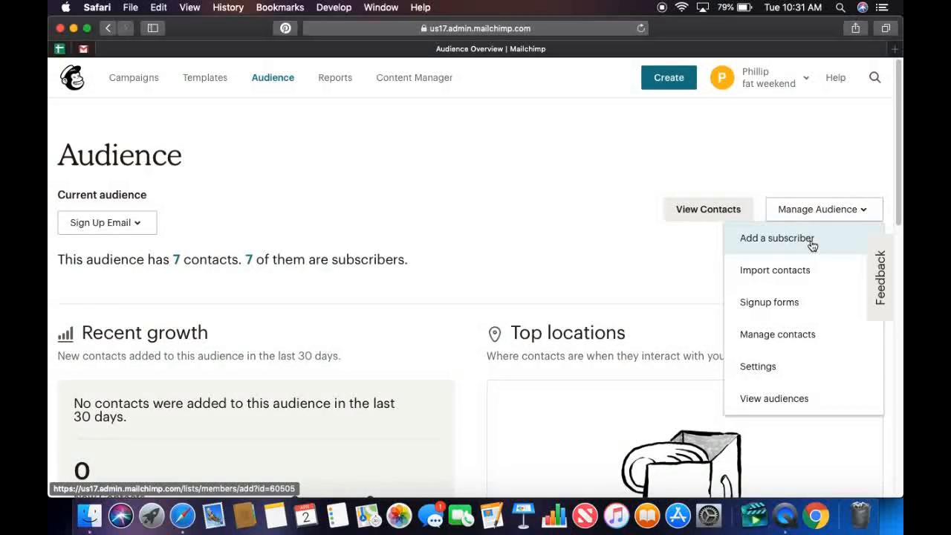
click(790, 301)
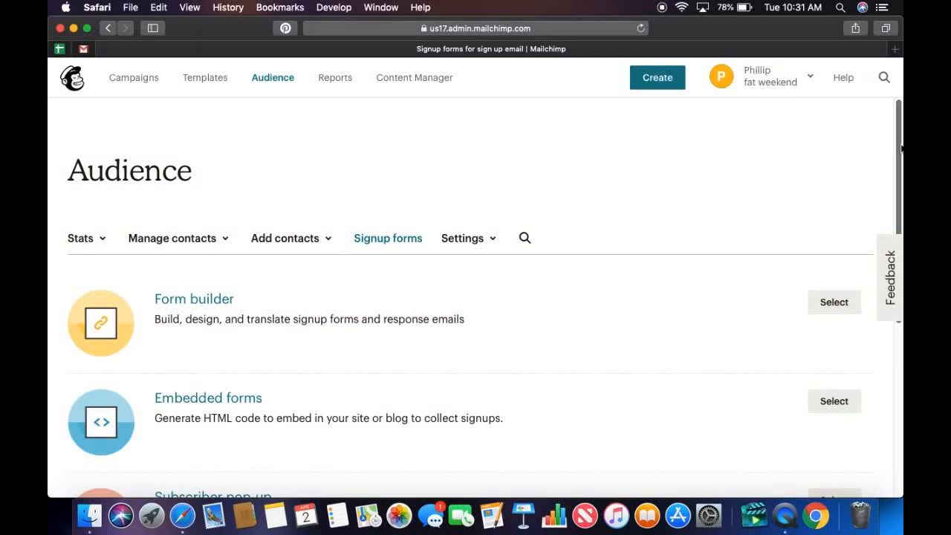
scroll(897, 148, down, 5)
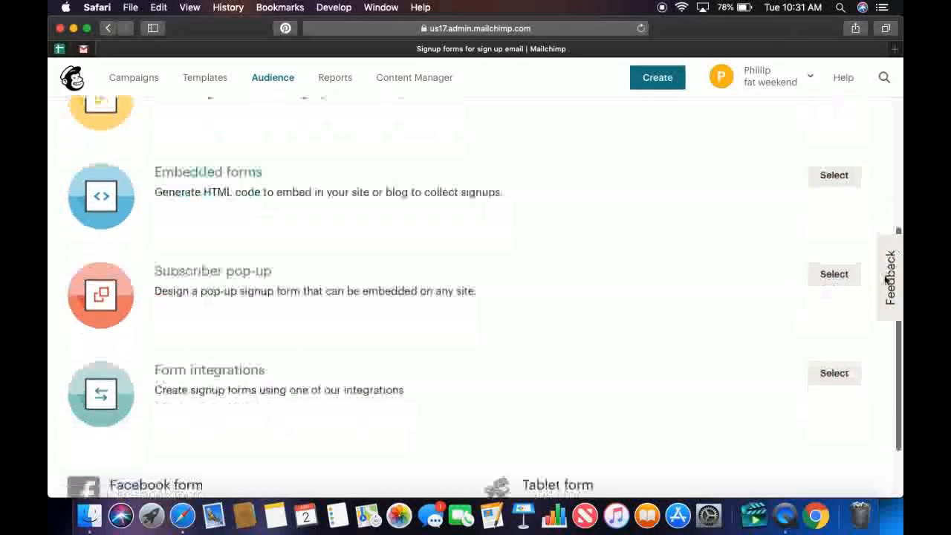
scroll(892, 221, up, 5)
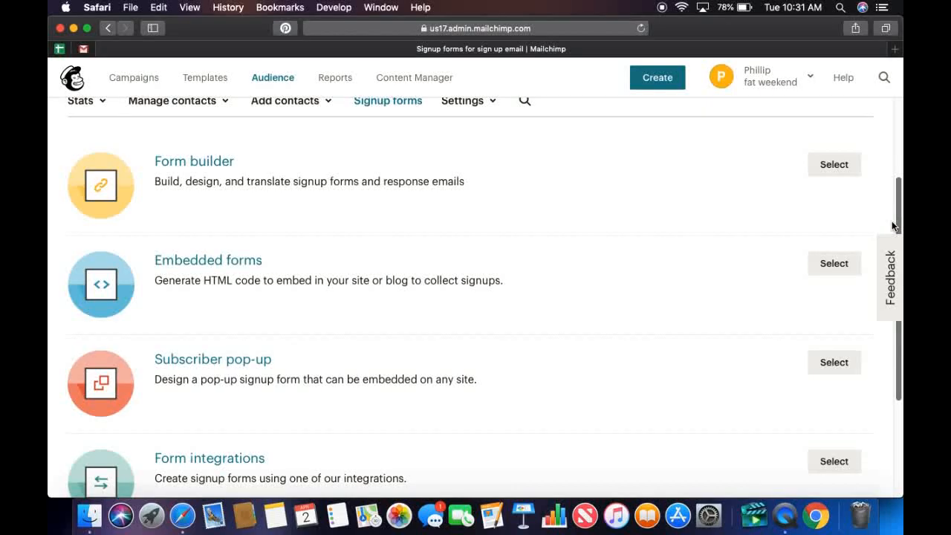
scroll(891, 231, down, 1)
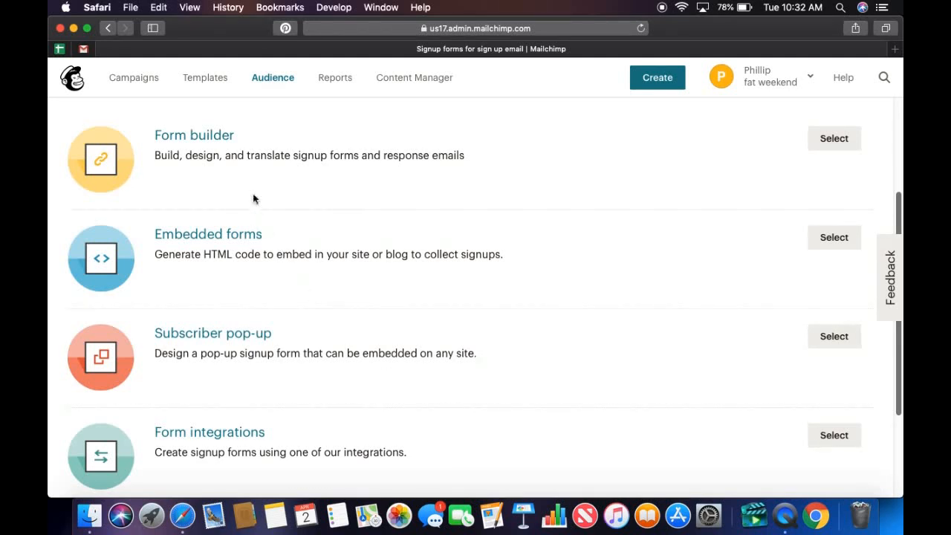
click(220, 137)
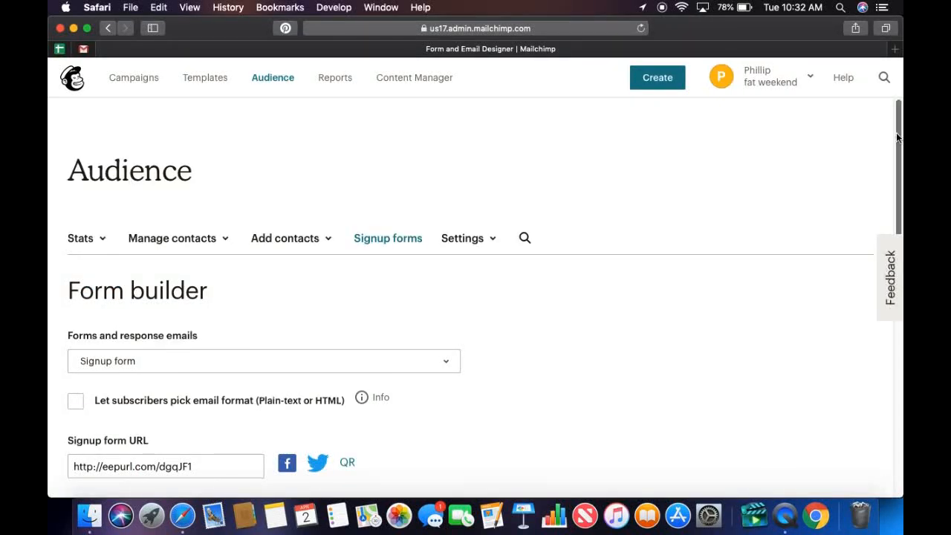
Examine the form builder, including the list of forms and response emails, the signup form's layout and the fields available to add.
drag(896, 133, 900, 201)
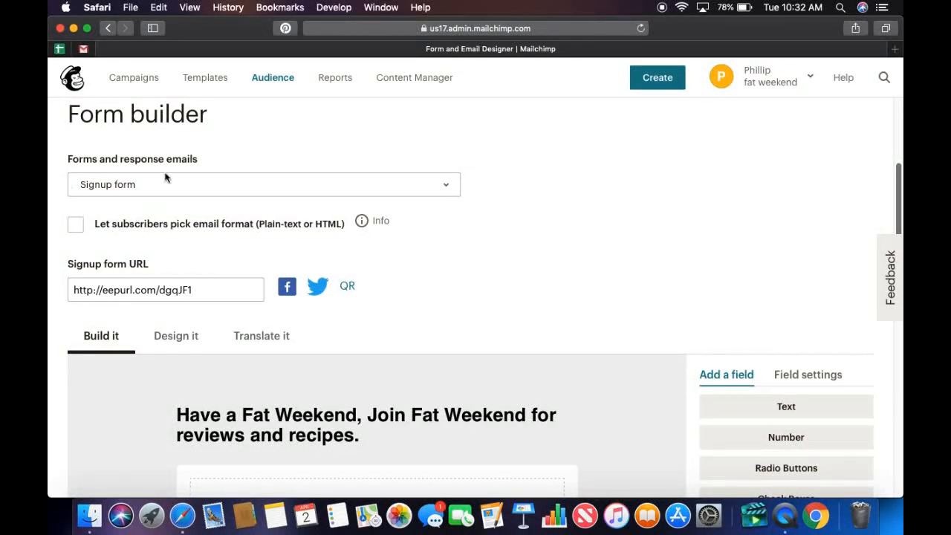
click(243, 191)
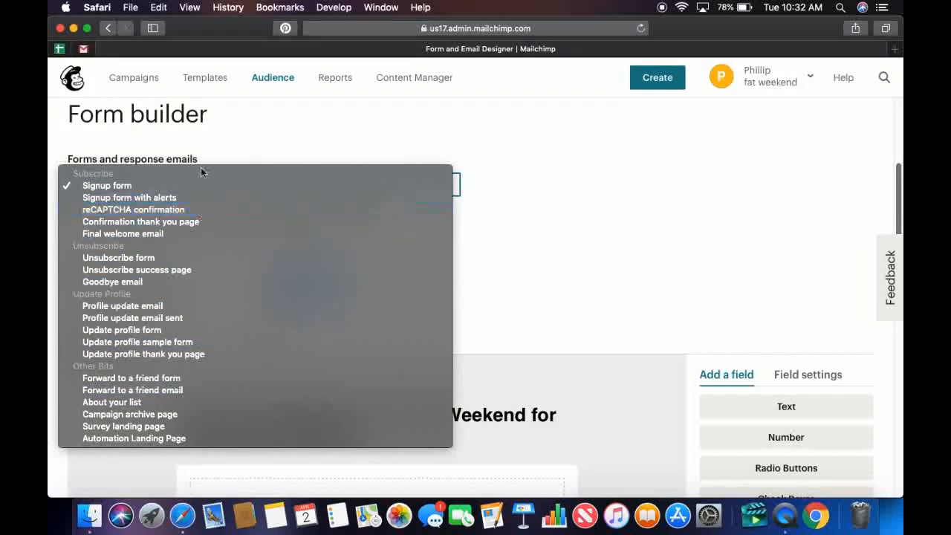
click(158, 185)
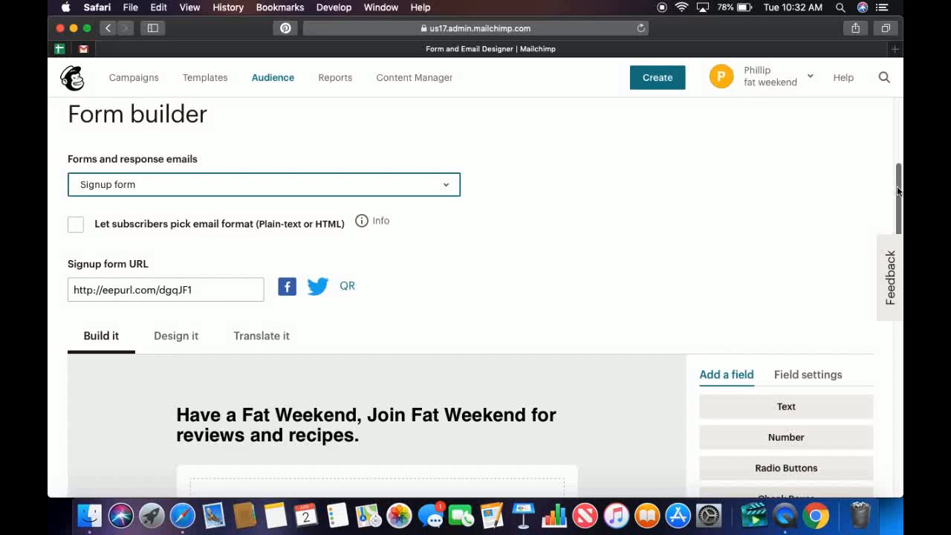
drag(898, 190, 889, 249)
scroll(889, 256, down, 2)
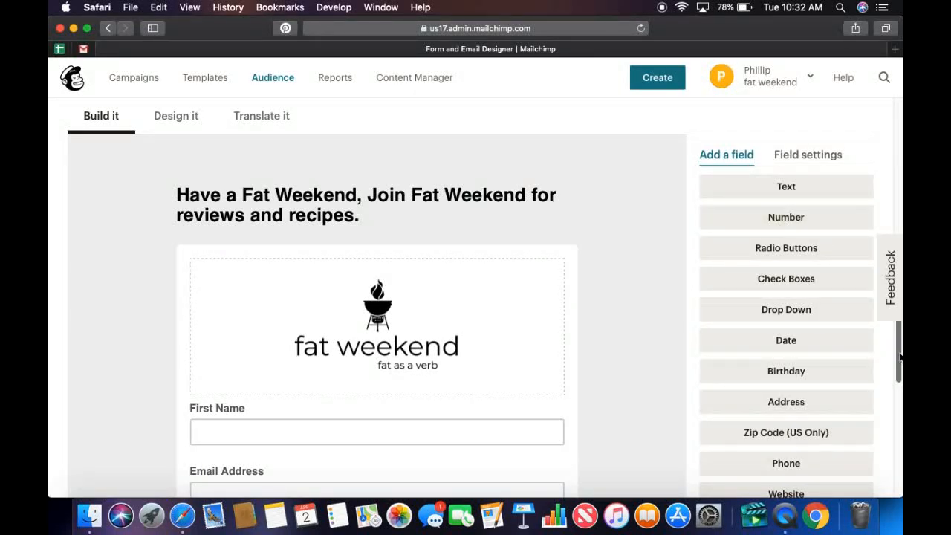
drag(900, 358, 900, 411)
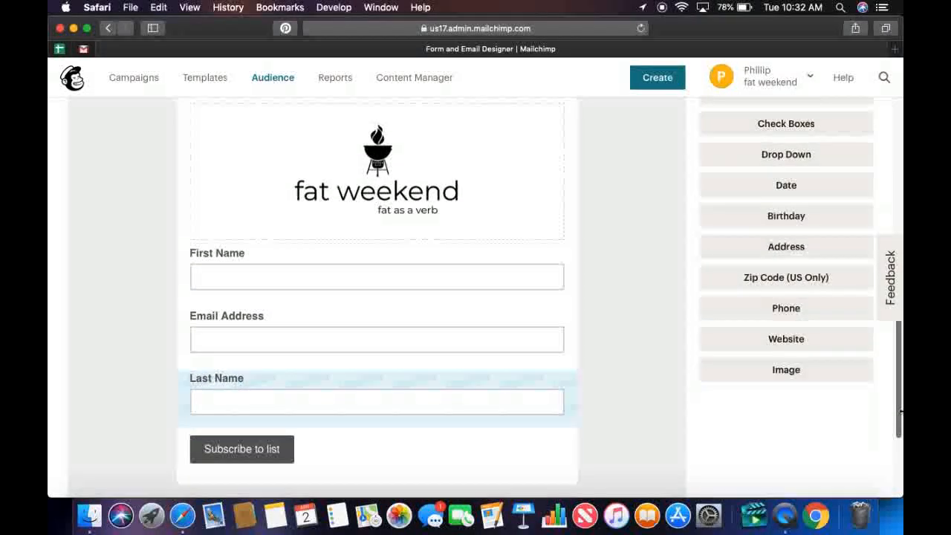
scroll(746, 320, up, 3)
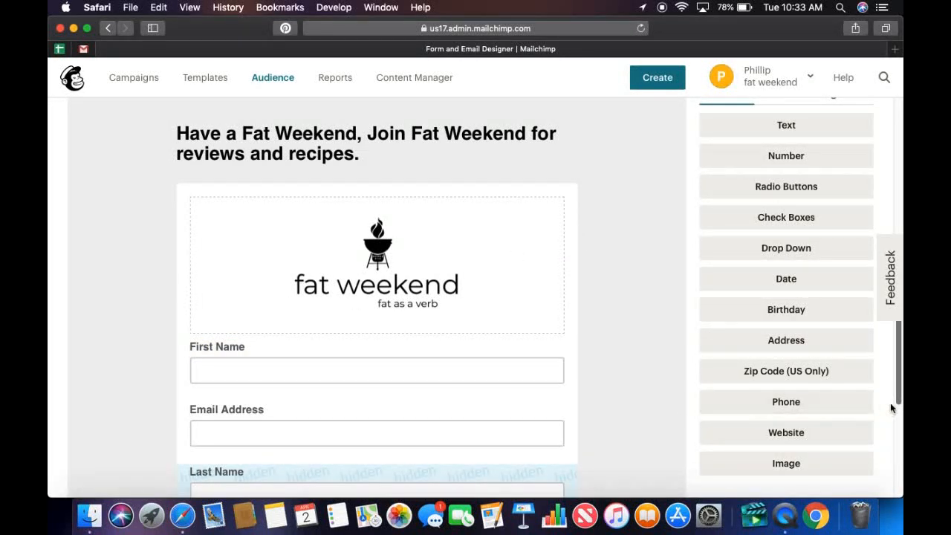
scroll(897, 408, down, 2)
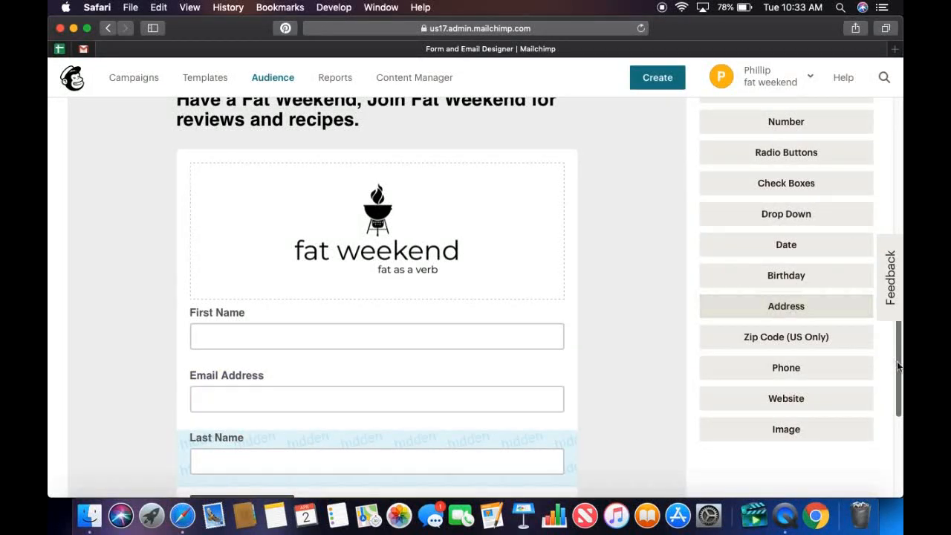
scroll(520, 334, up, 3)
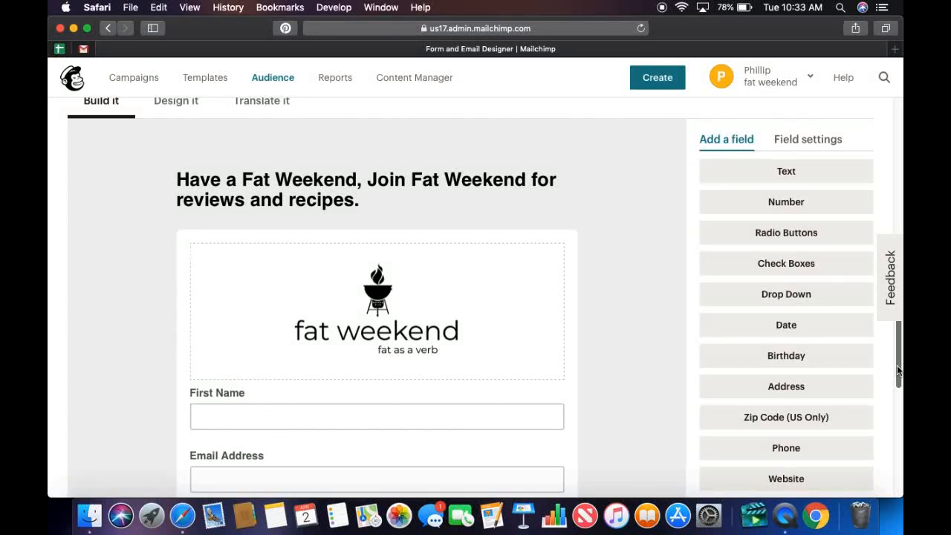
drag(899, 367, 900, 333)
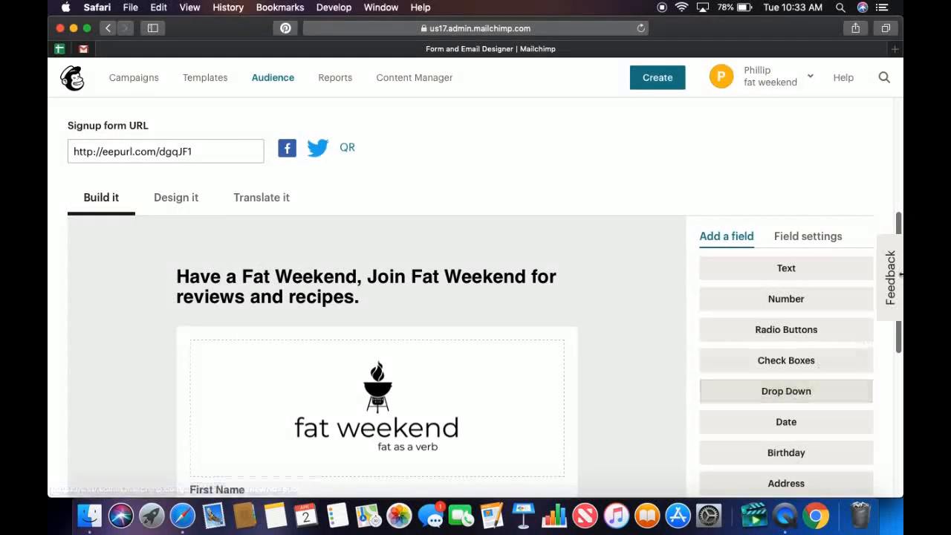
scroll(899, 227, up, 5)
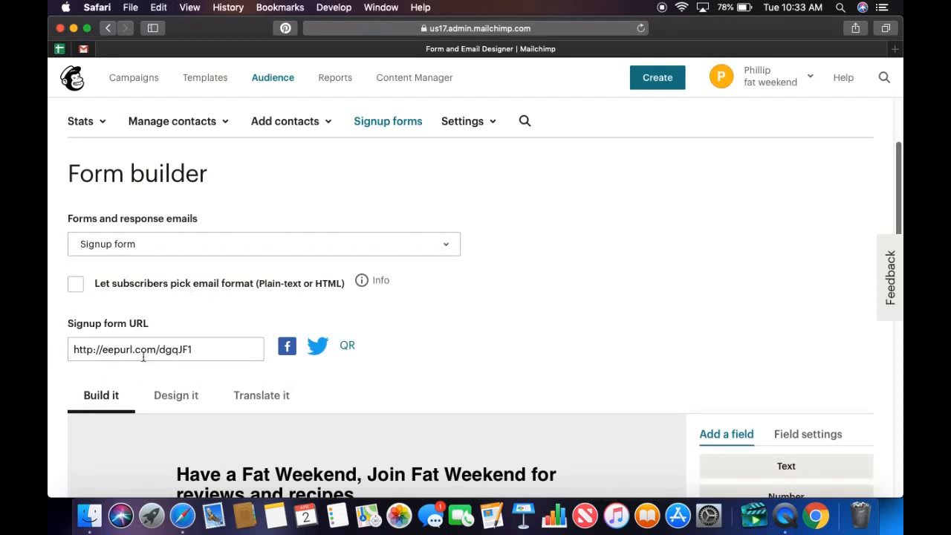
drag(203, 350, 55, 334)
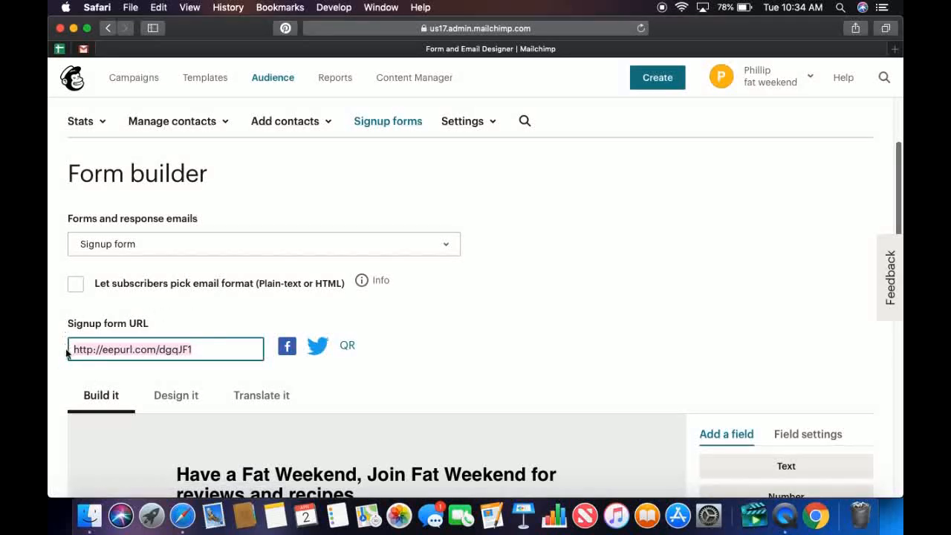
click(199, 352)
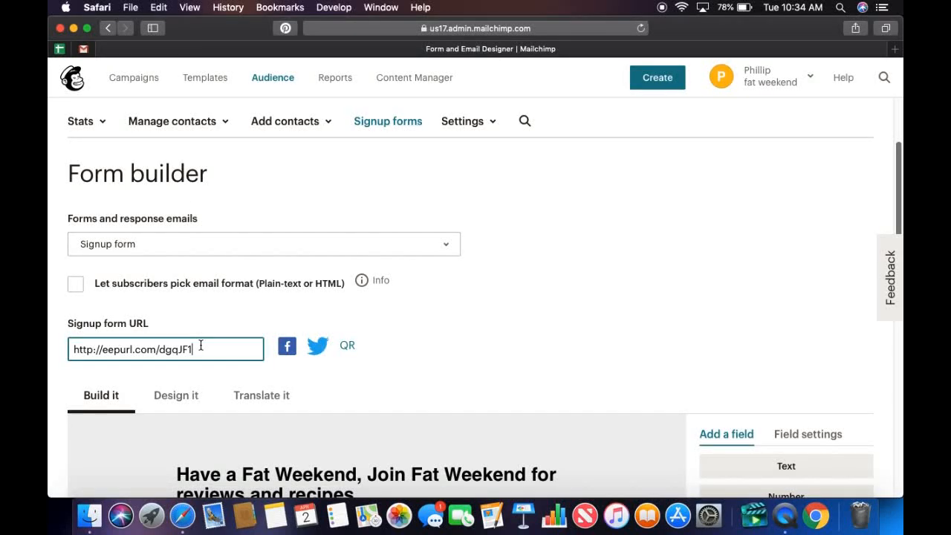
drag(187, 346, 52, 334)
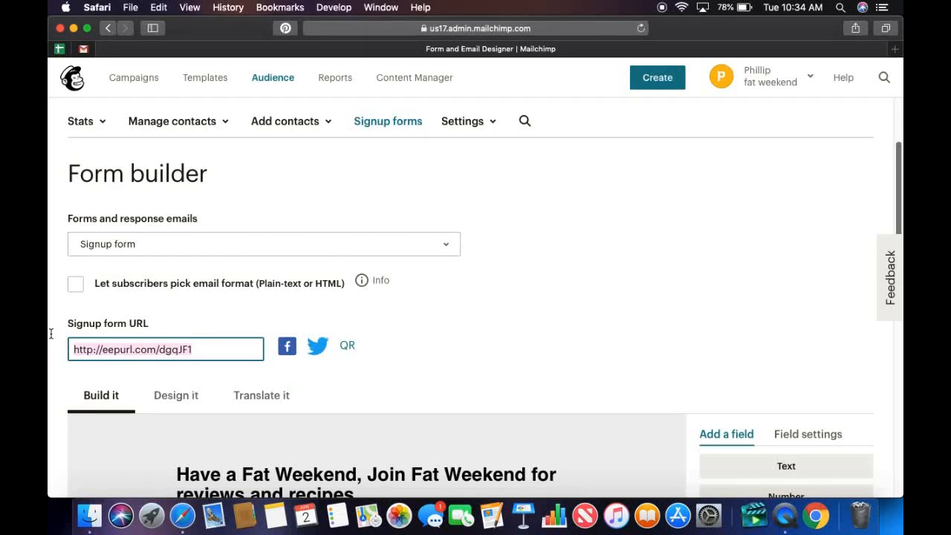
click(895, 49)
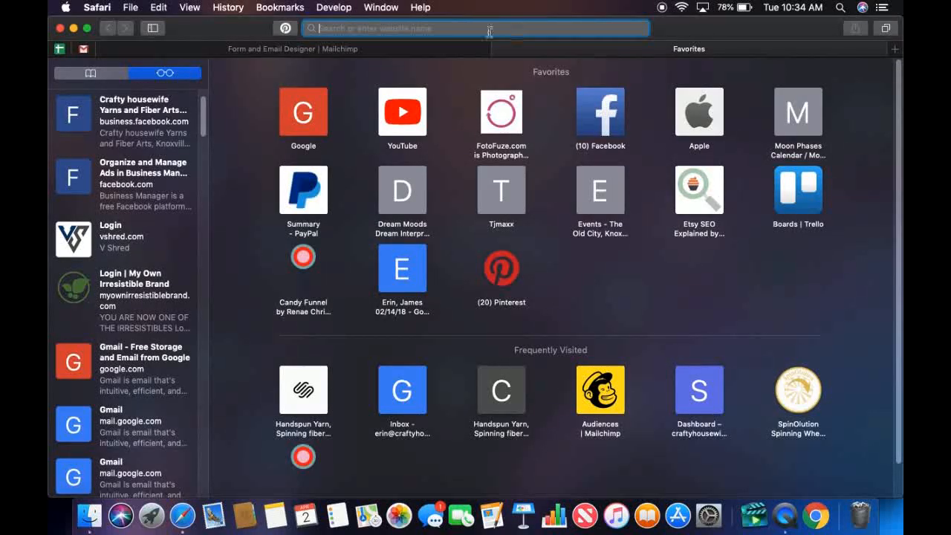
click(416, 53)
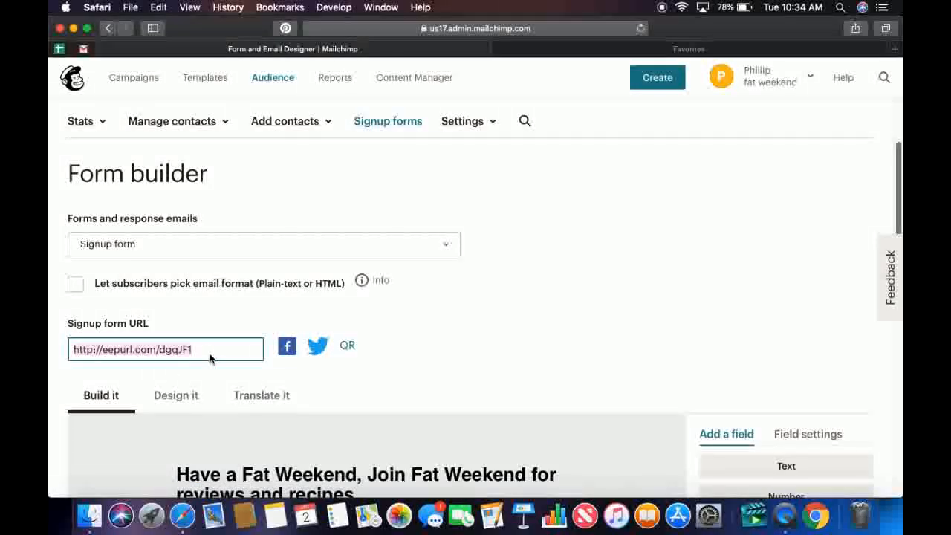
key(super+c)
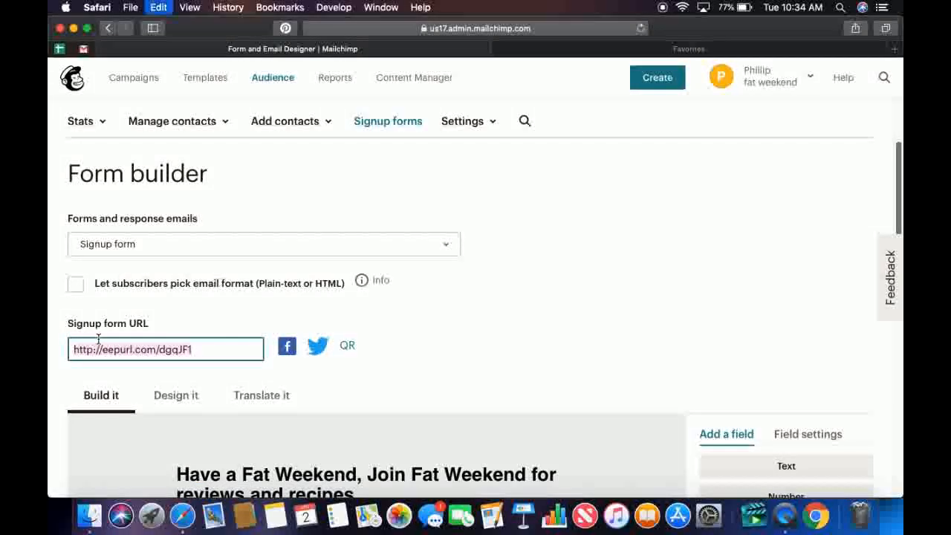
Load the copied signup form URL in the empty browser tab and look over the live form from heading to footer.
click(641, 54)
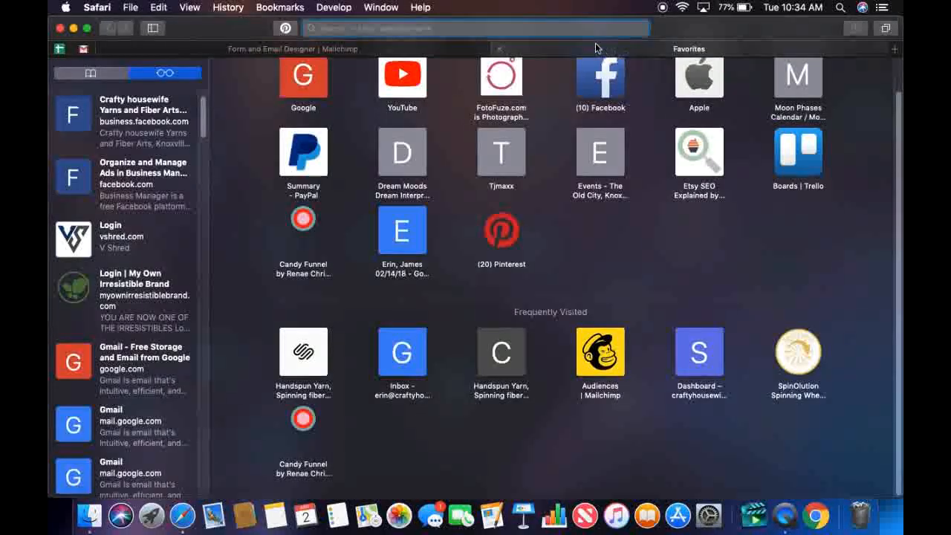
click(590, 30)
key(super+v)
key(Return)
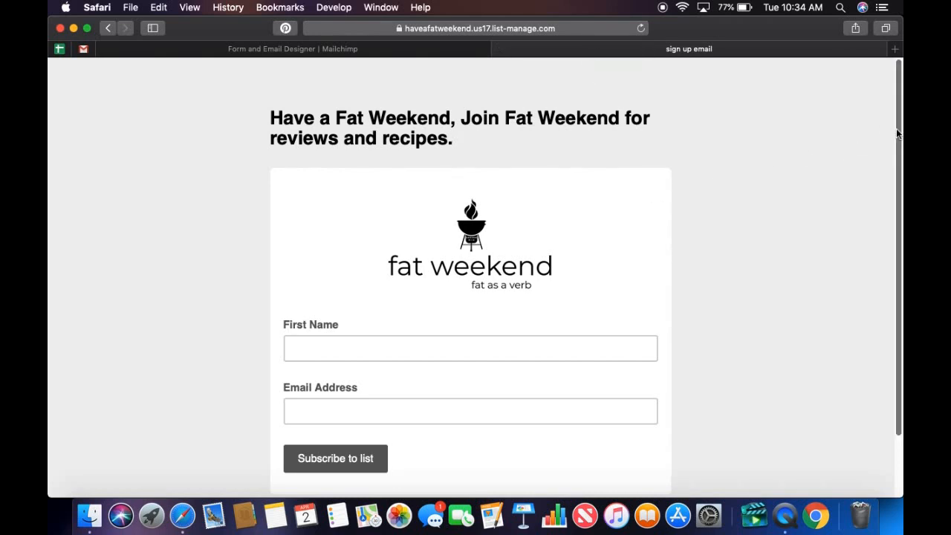
drag(897, 132, 896, 186)
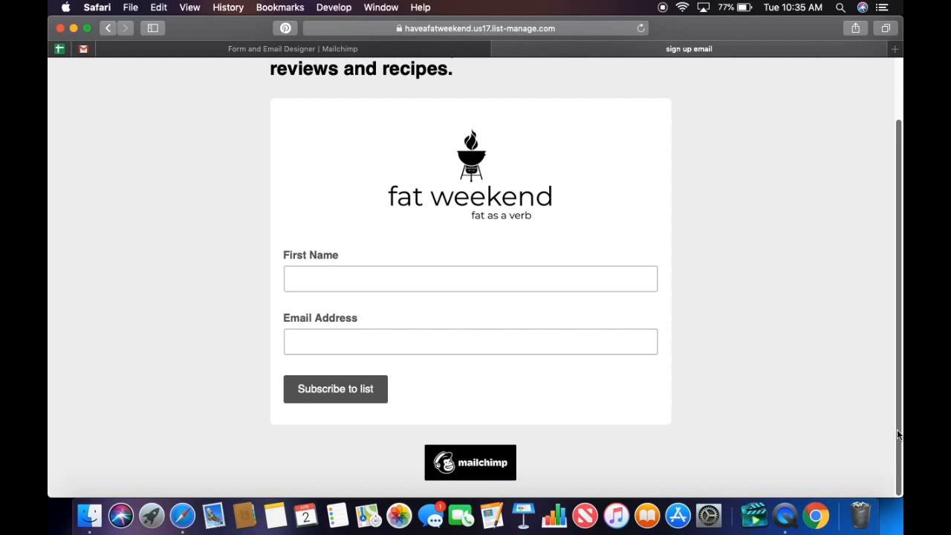
drag(896, 429, 897, 352)
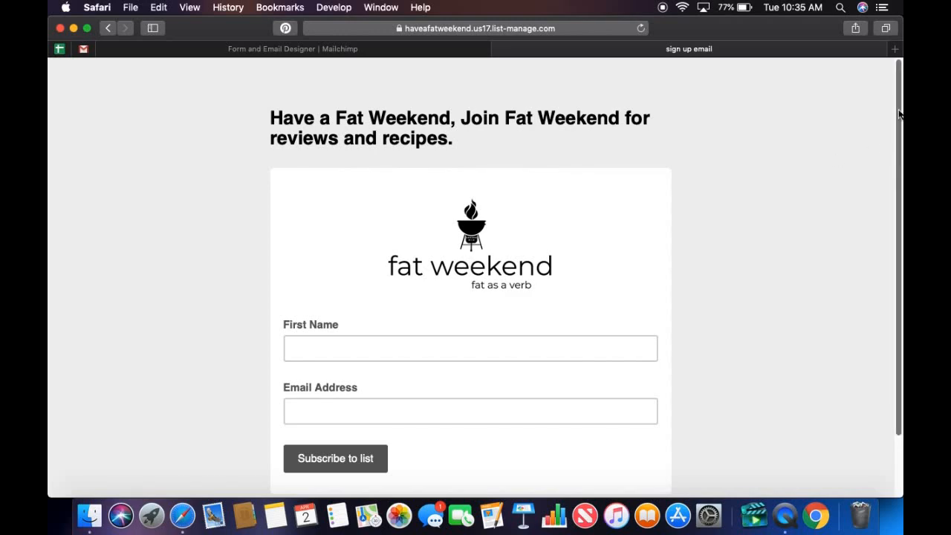
drag(899, 113, 892, 173)
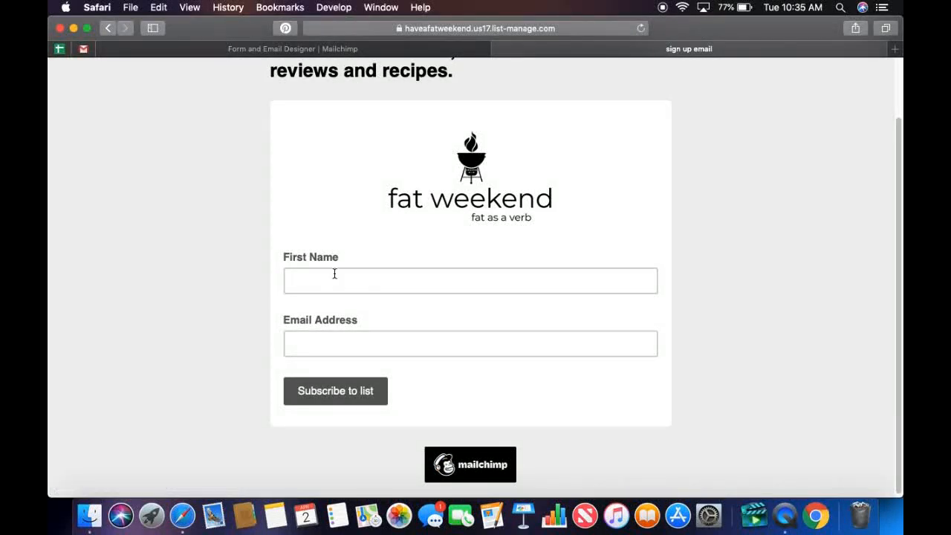